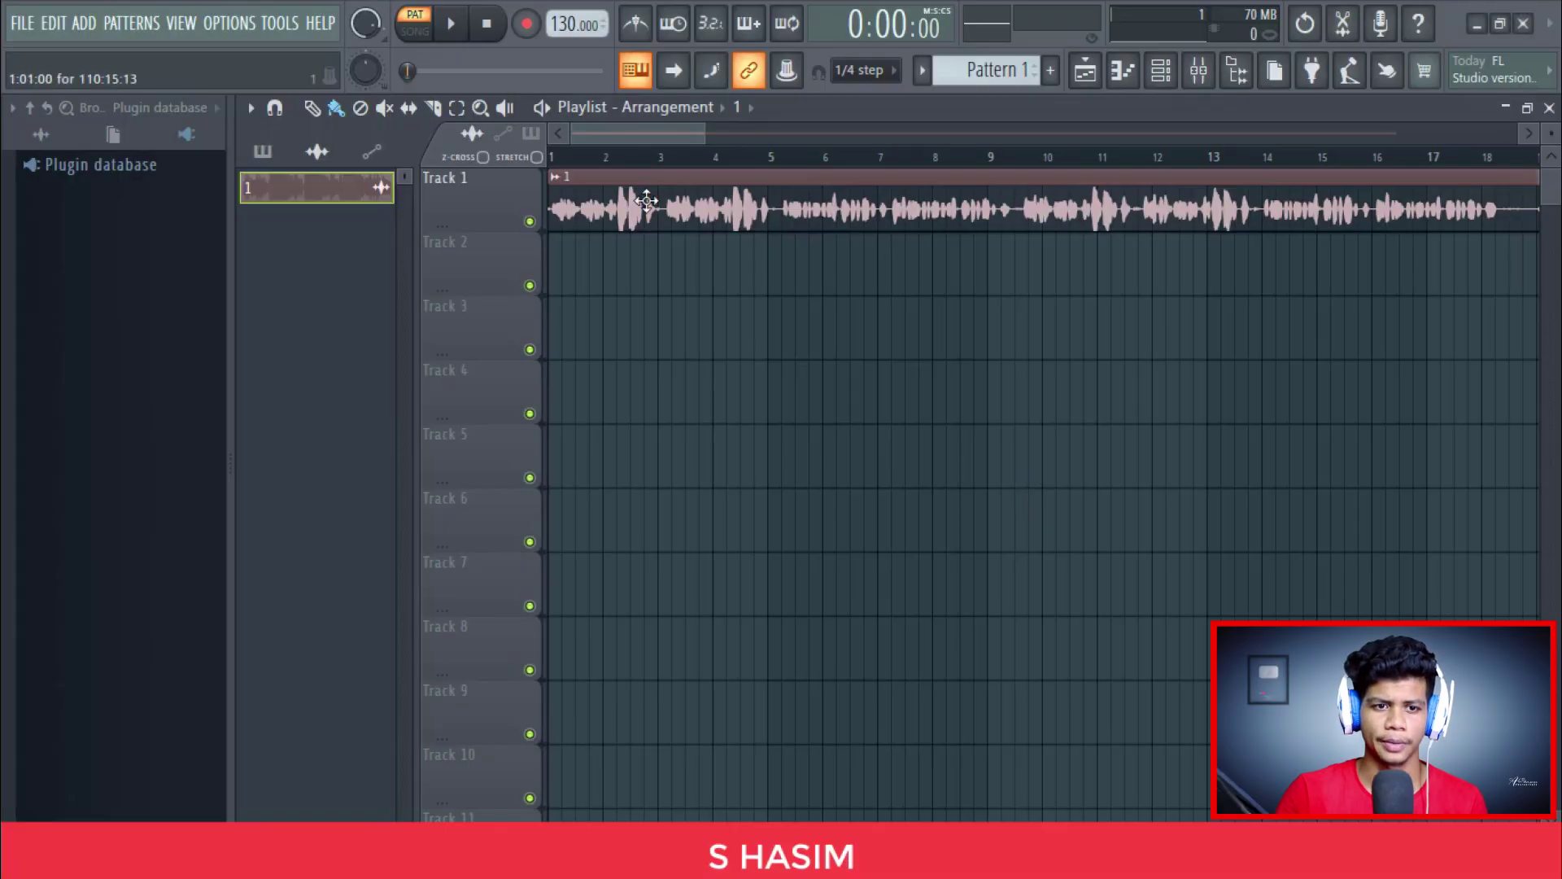
Route the vocal channel to mixer insert 1 via its Channel Settings TRACK field
double_click(692, 210)
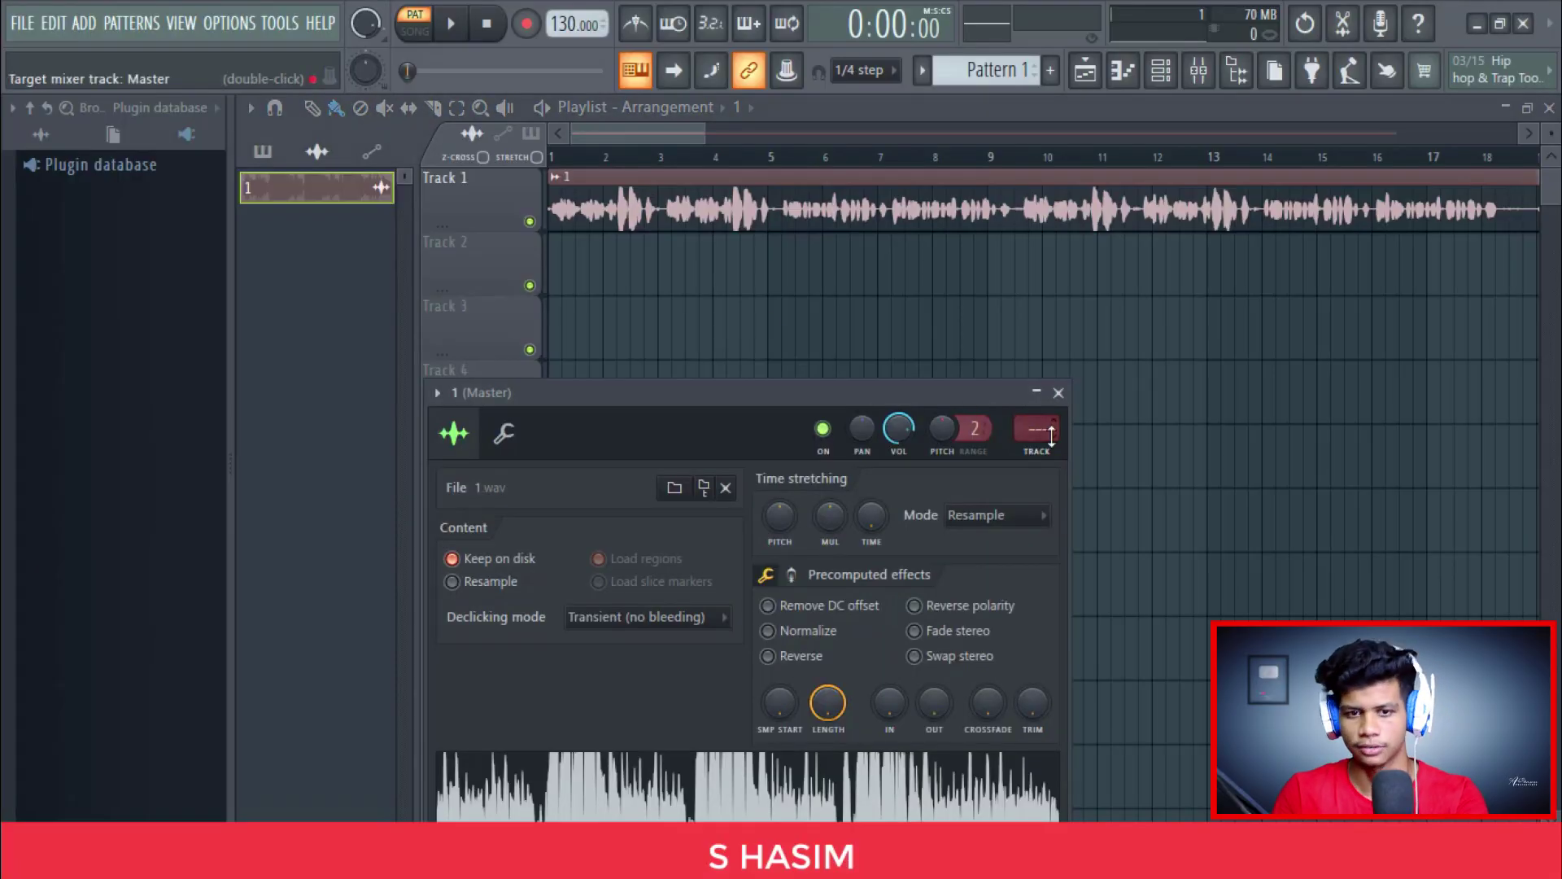
scroll(1052, 437, "up", 1)
key("Escape")
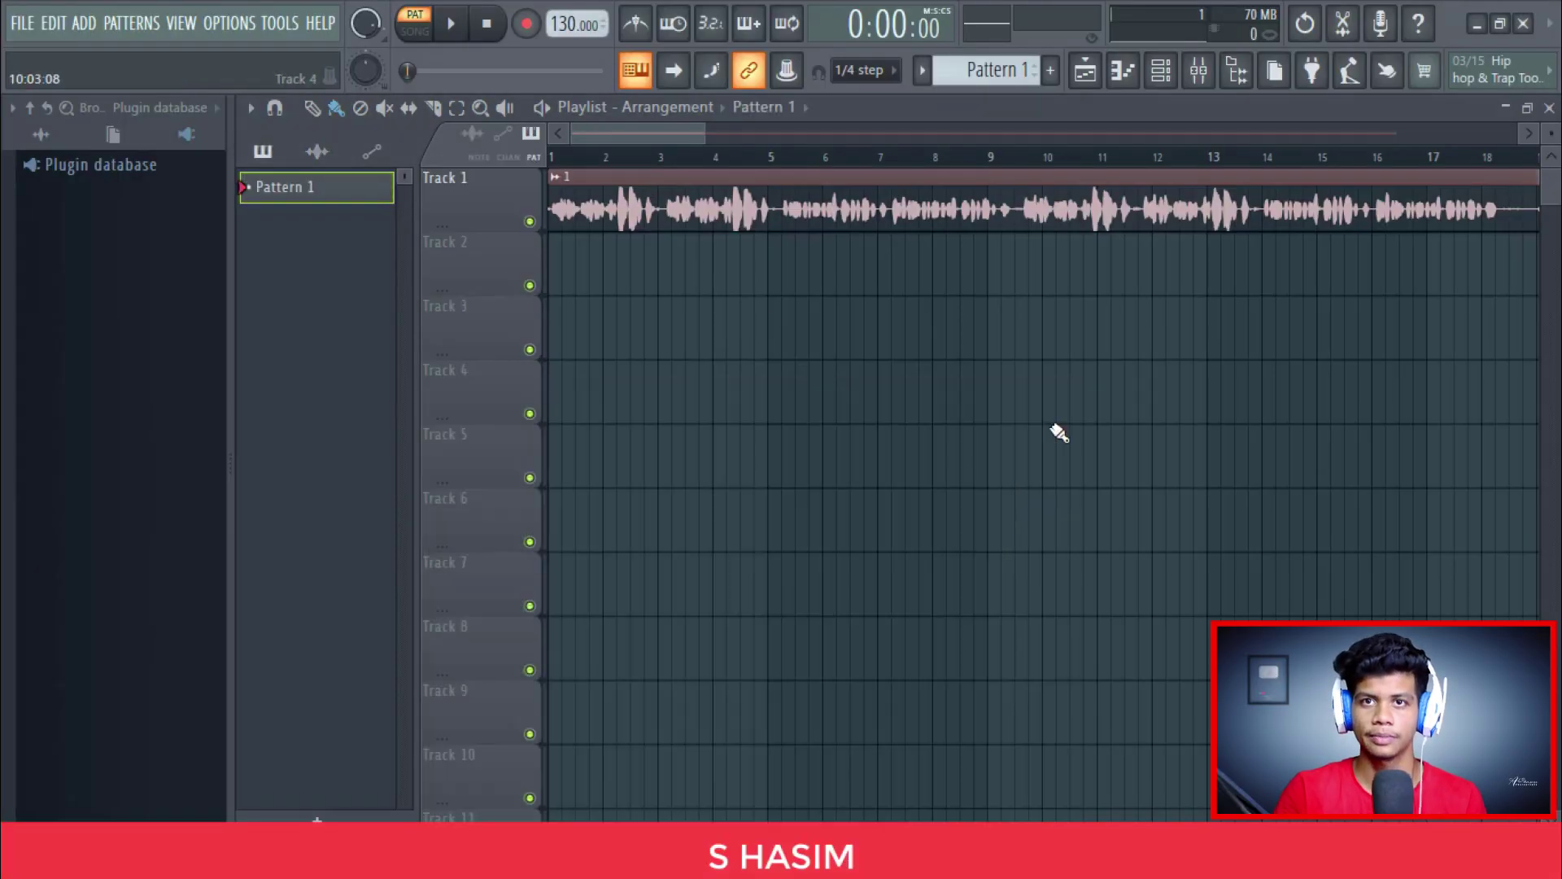
Load Auto-Key into Slot 2 of mixer insert 1
left_click(1198, 71)
left_click(1300, 337)
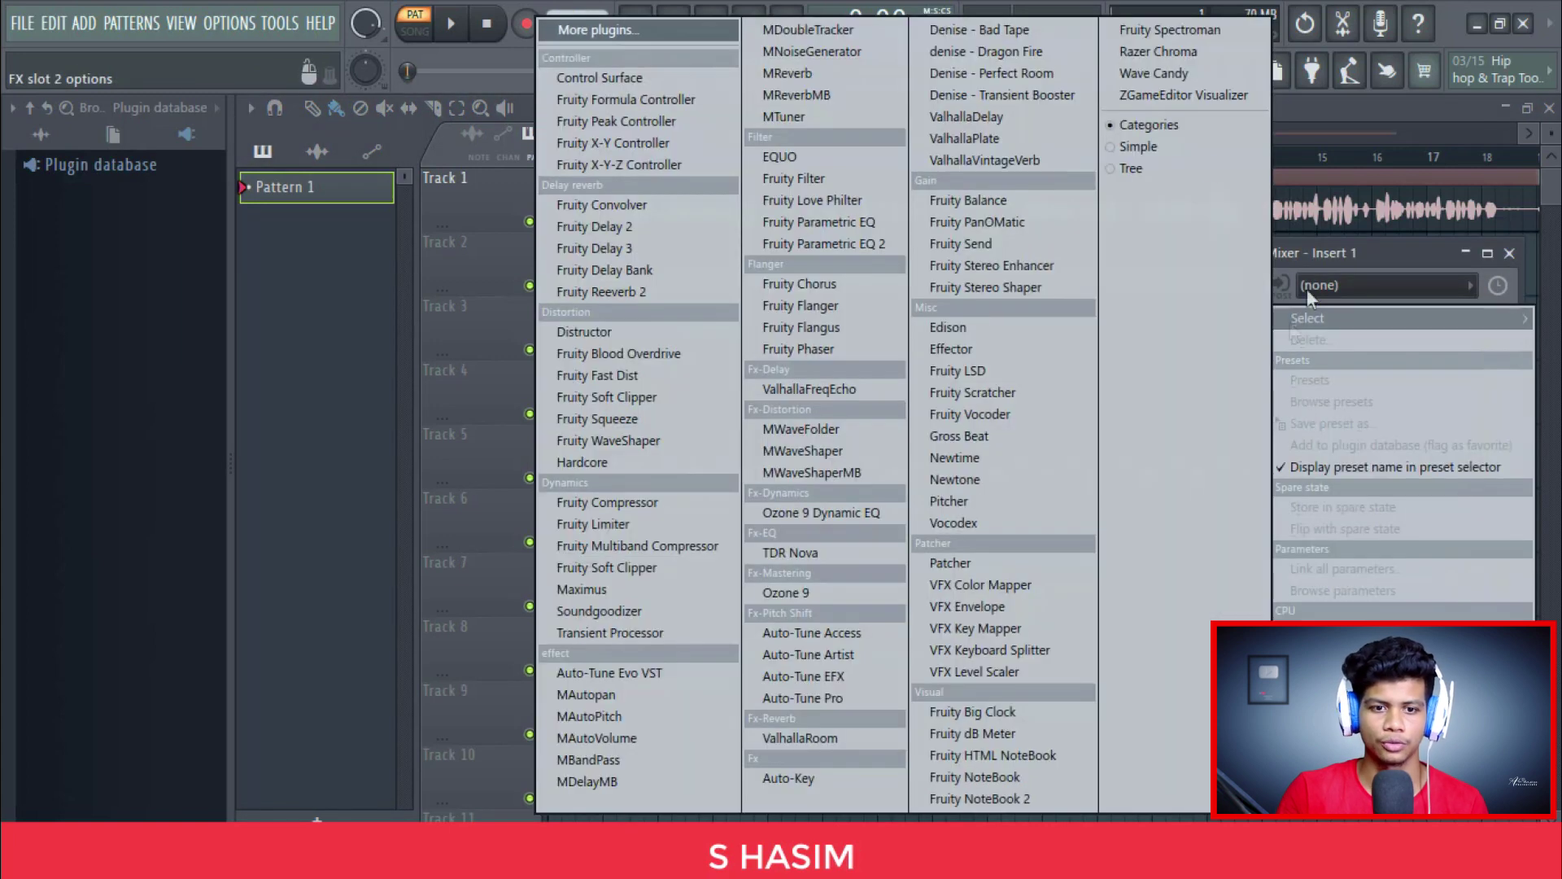
left_click(773, 778)
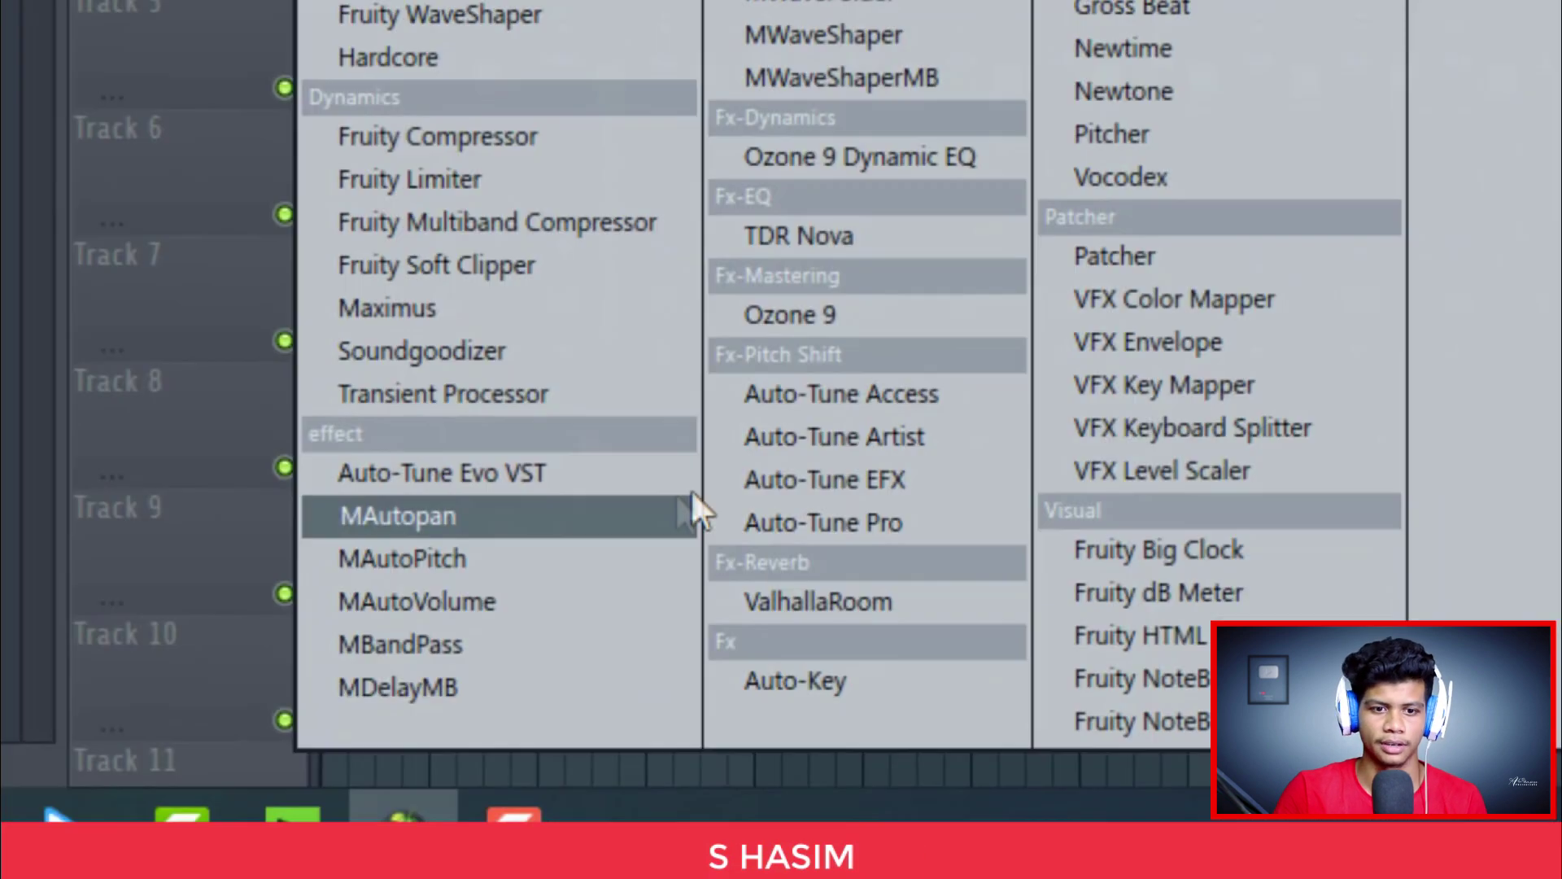
Load Auto-Tune Pro on insert 1 with key F, scale Minor and Retune Speed 0
left_click(824, 522)
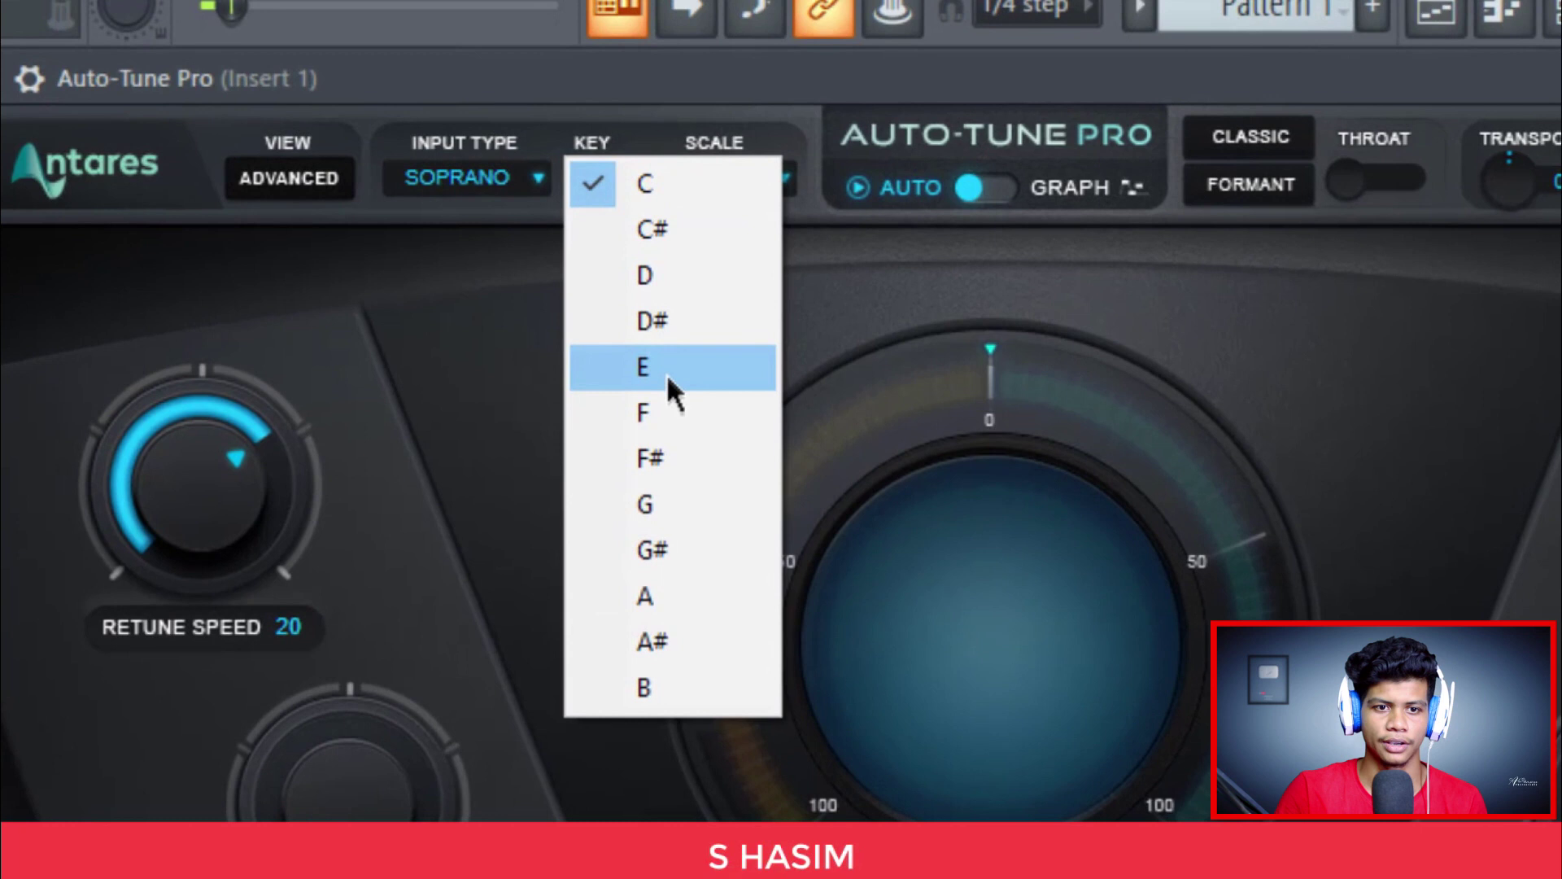
left_click(683, 352)
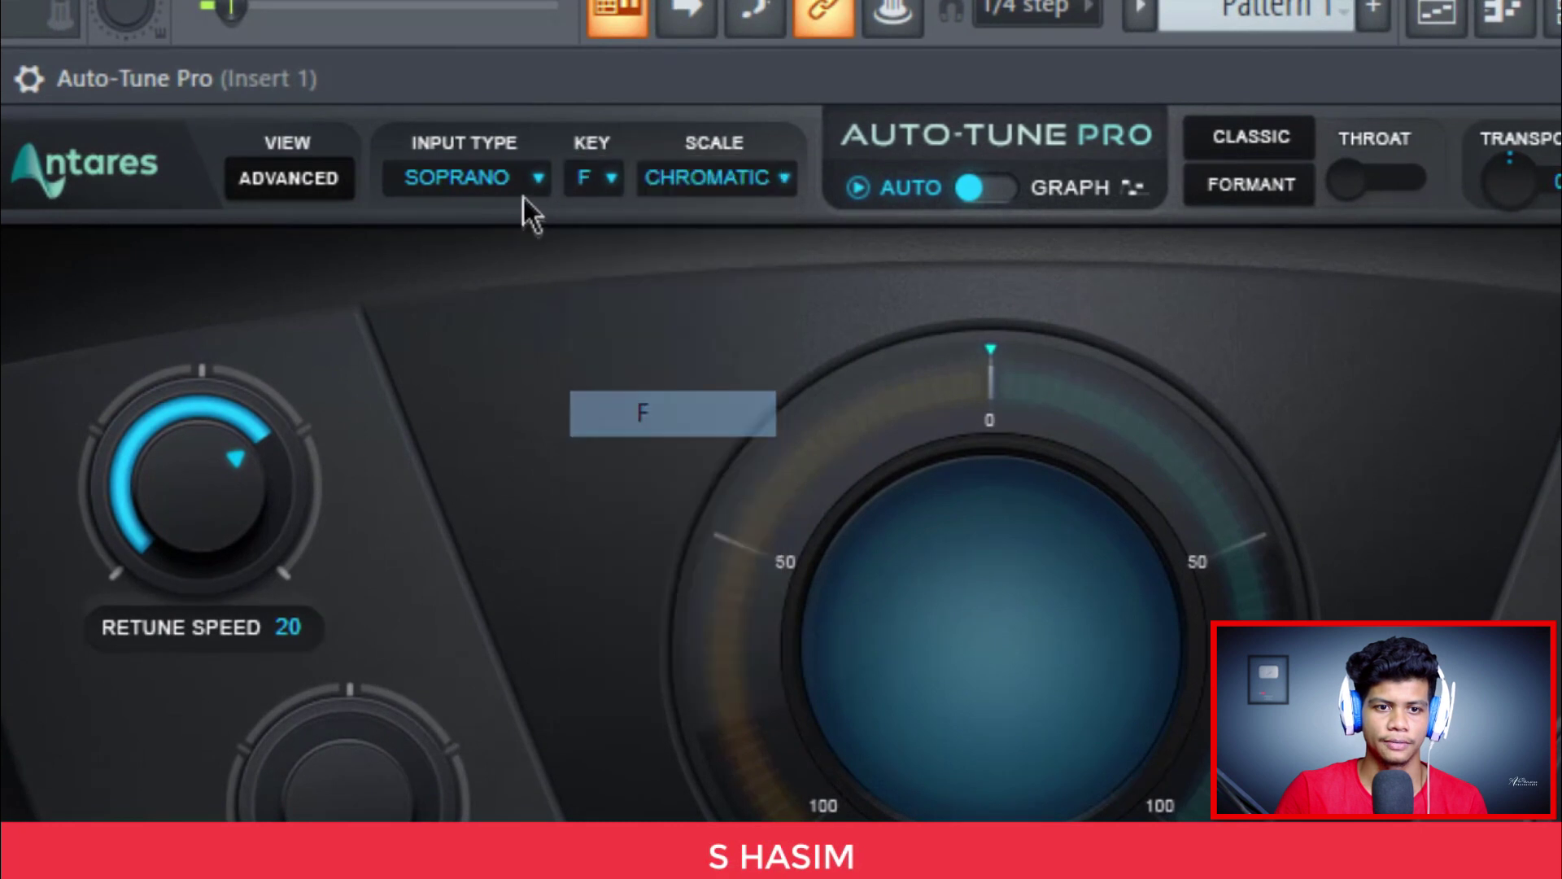
left_click(663, 188)
left_click(773, 118)
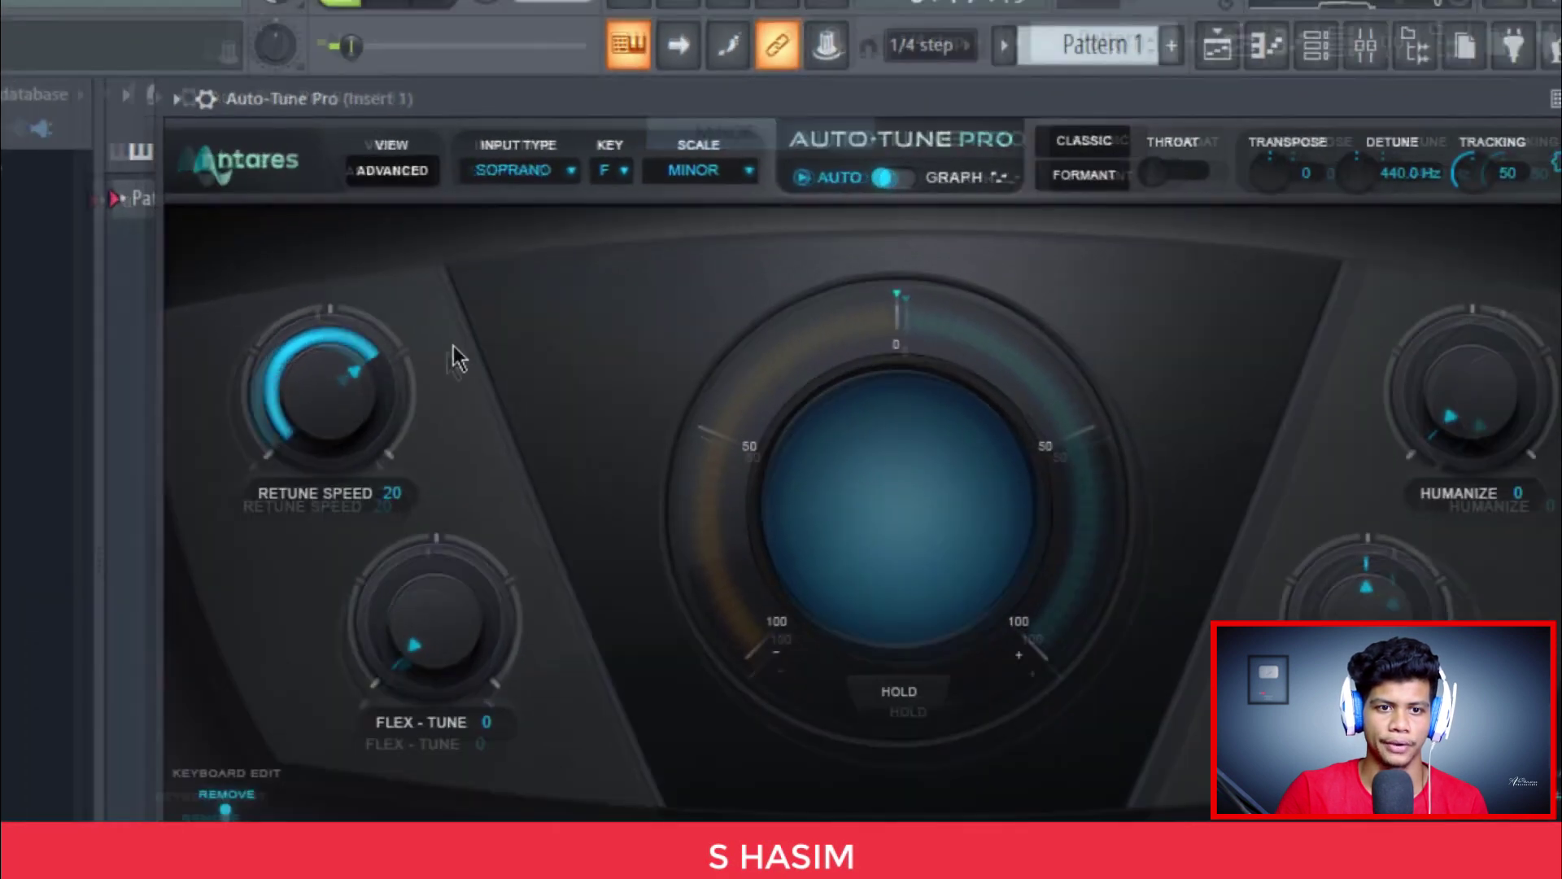
left_click_drag(394, 268, 391, 254)
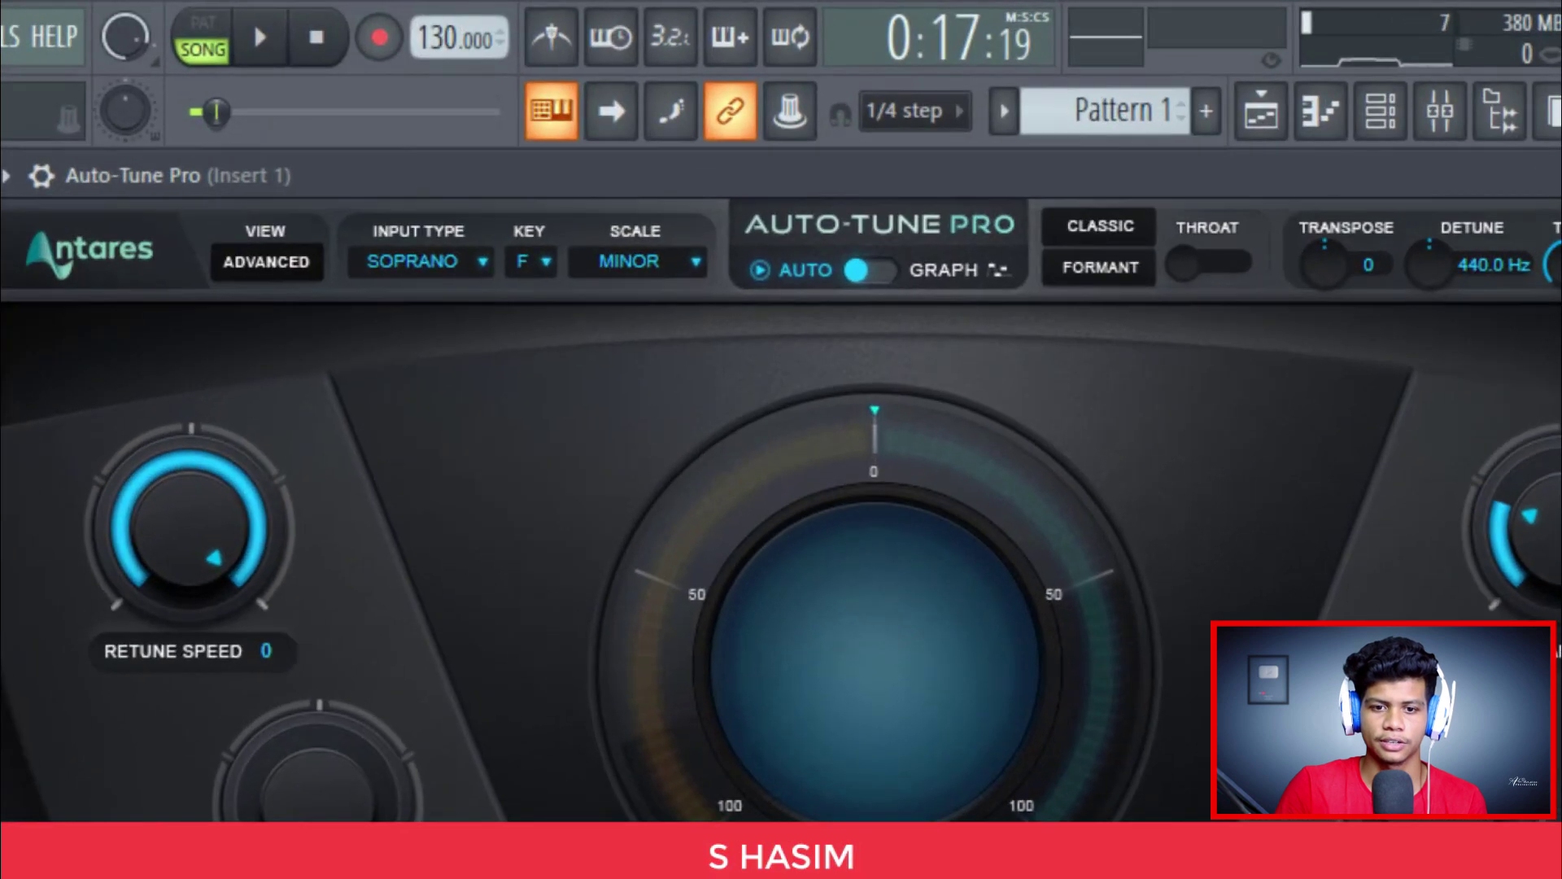
Set Auto-Tune Pro's input type to Low Male and switch it to the Advanced view
left_click(415, 261)
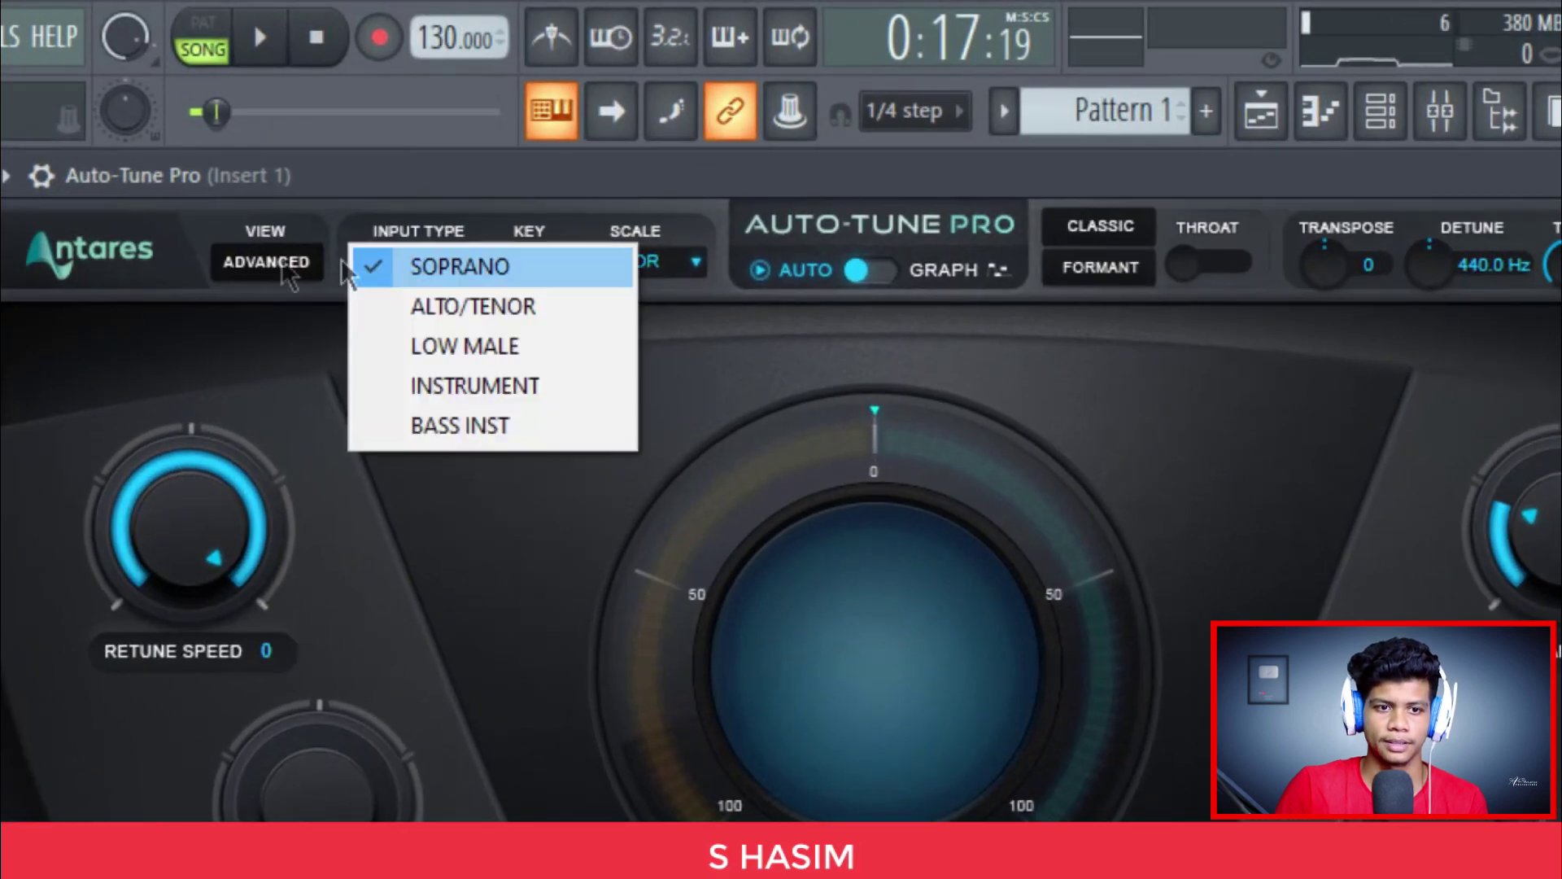
left_click(470, 349)
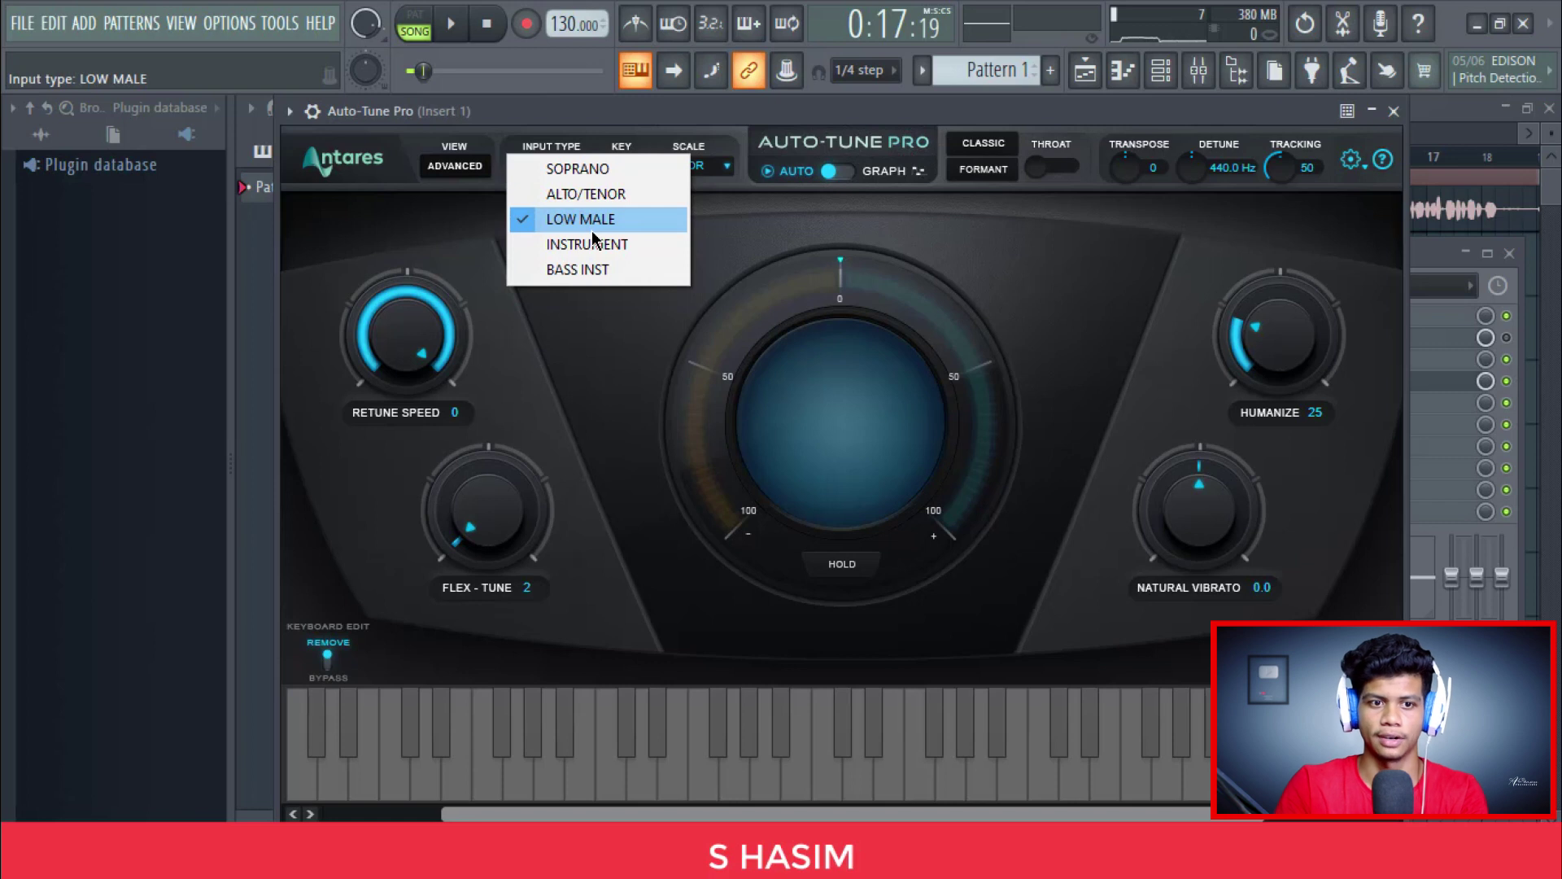
left_click(592, 231)
left_click(448, 167)
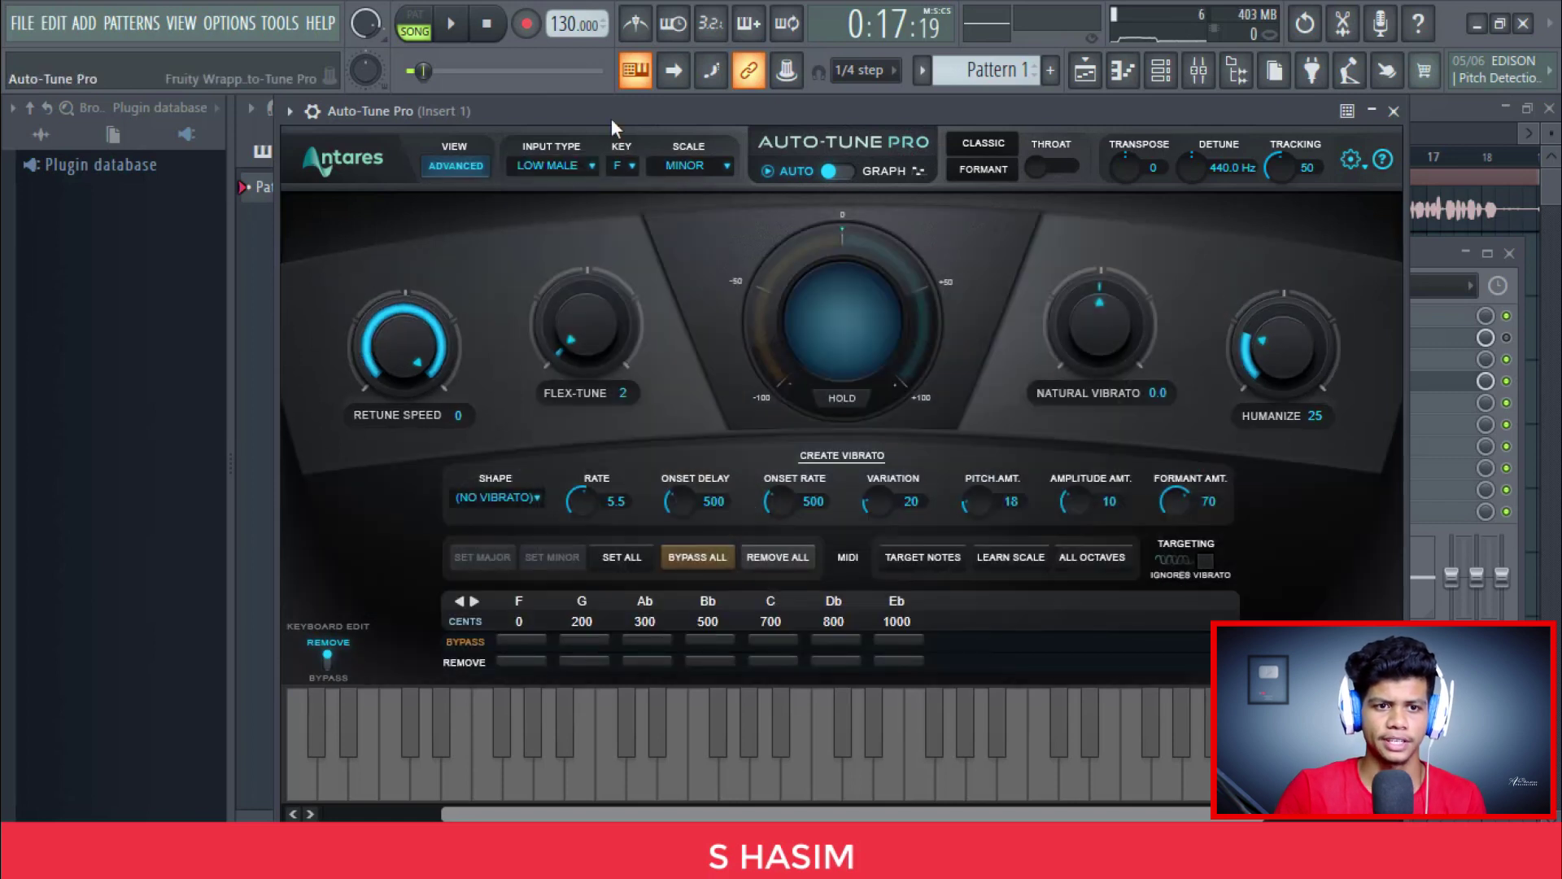
left_click_drag(612, 122, 620, 104)
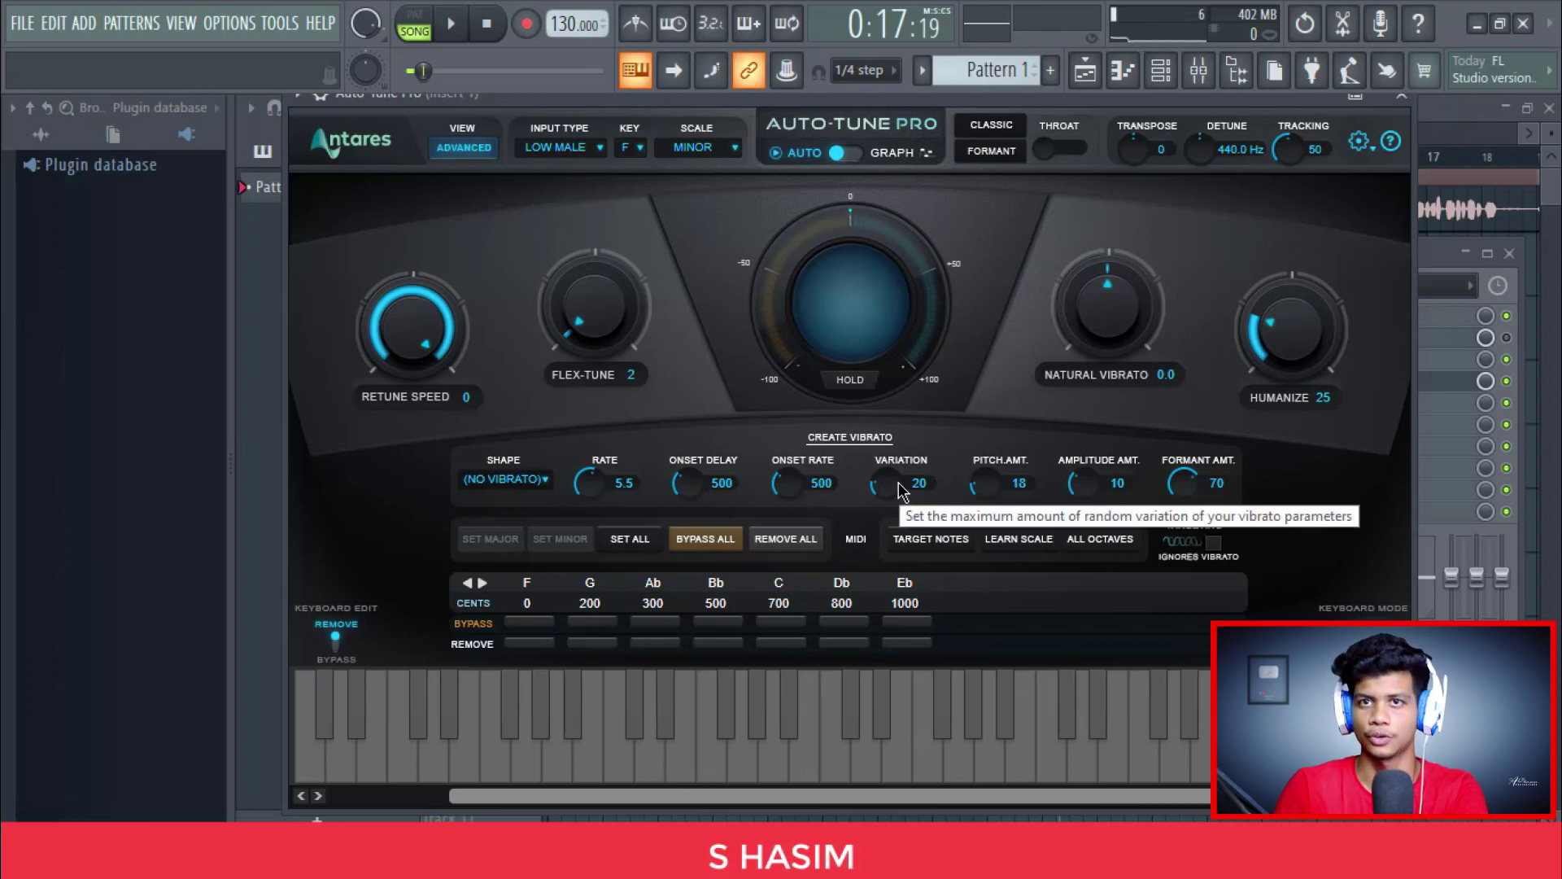
Set vibrato Variation to 68, audition the vocal, then bring up another FX slot's plugin list
left_click_drag(898, 487, 890, 419)
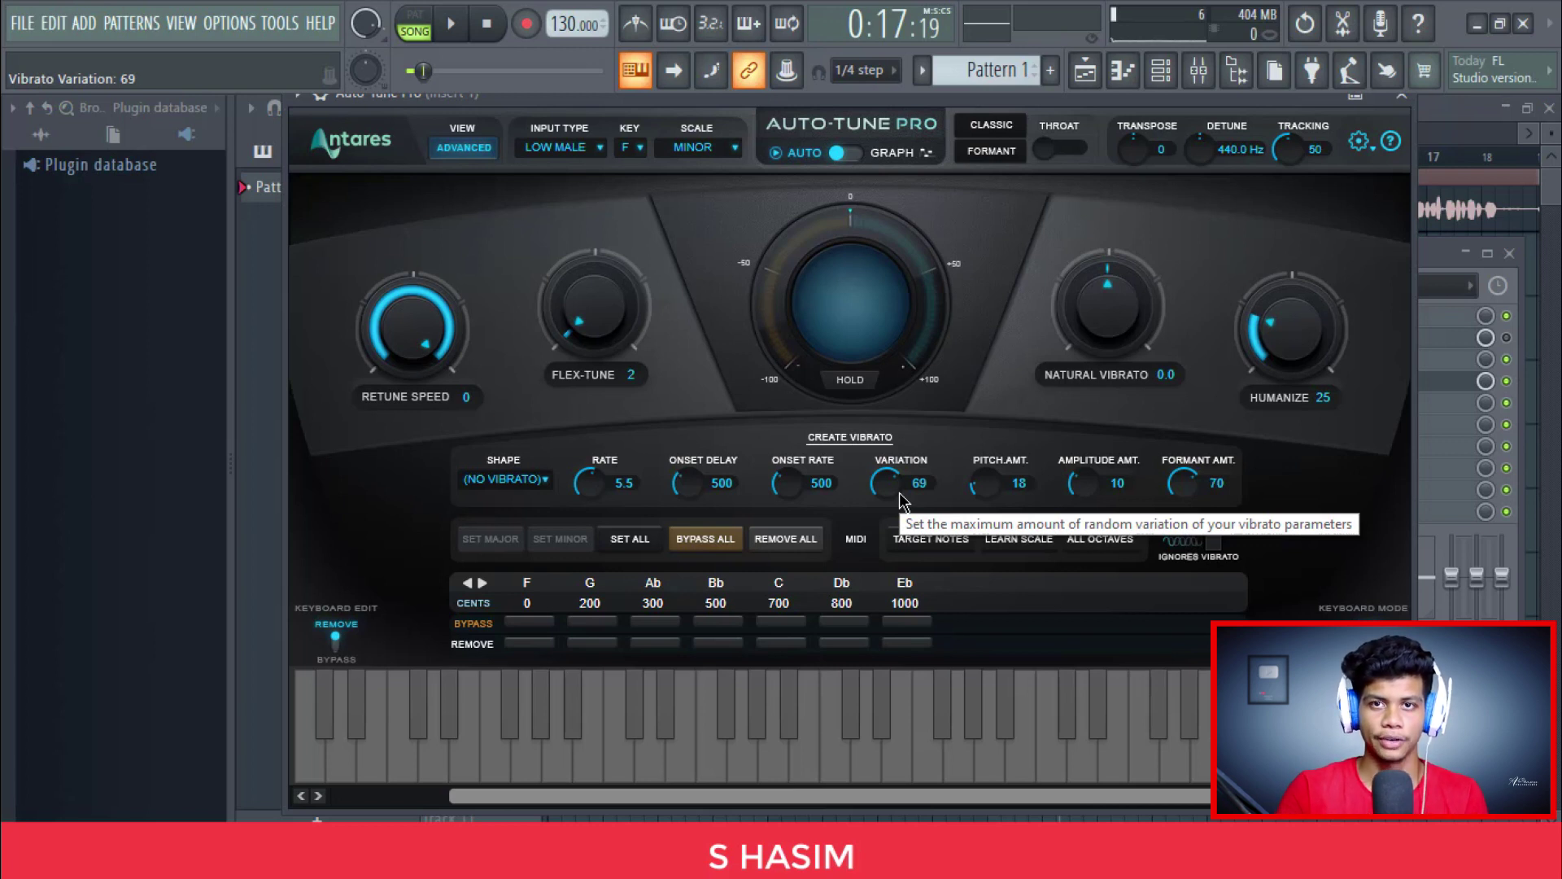
scroll(899, 498, "down", 1)
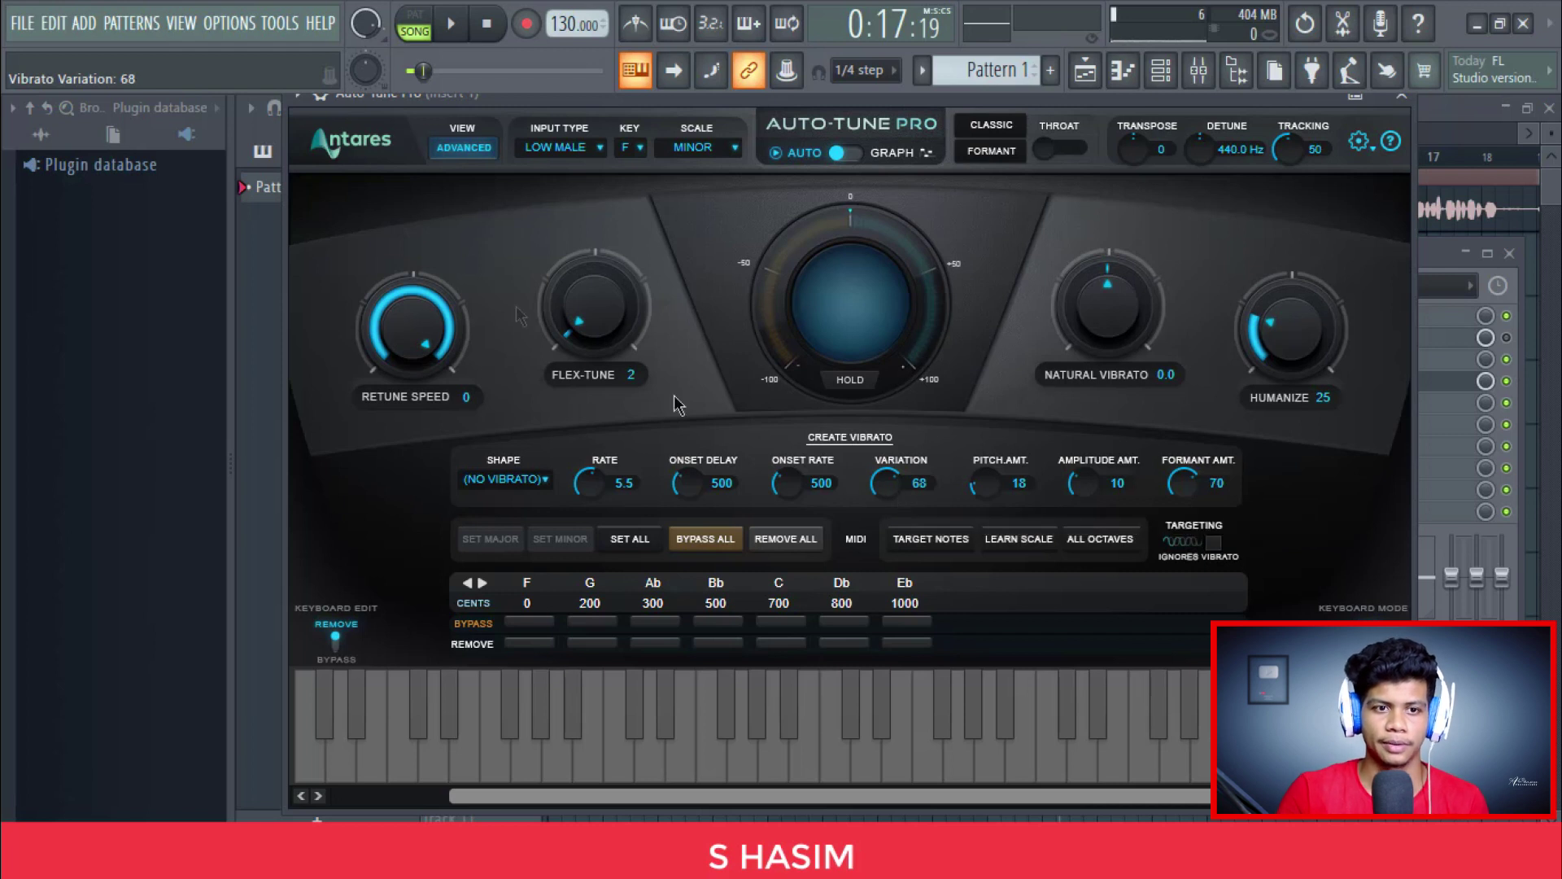
left_click(450, 24)
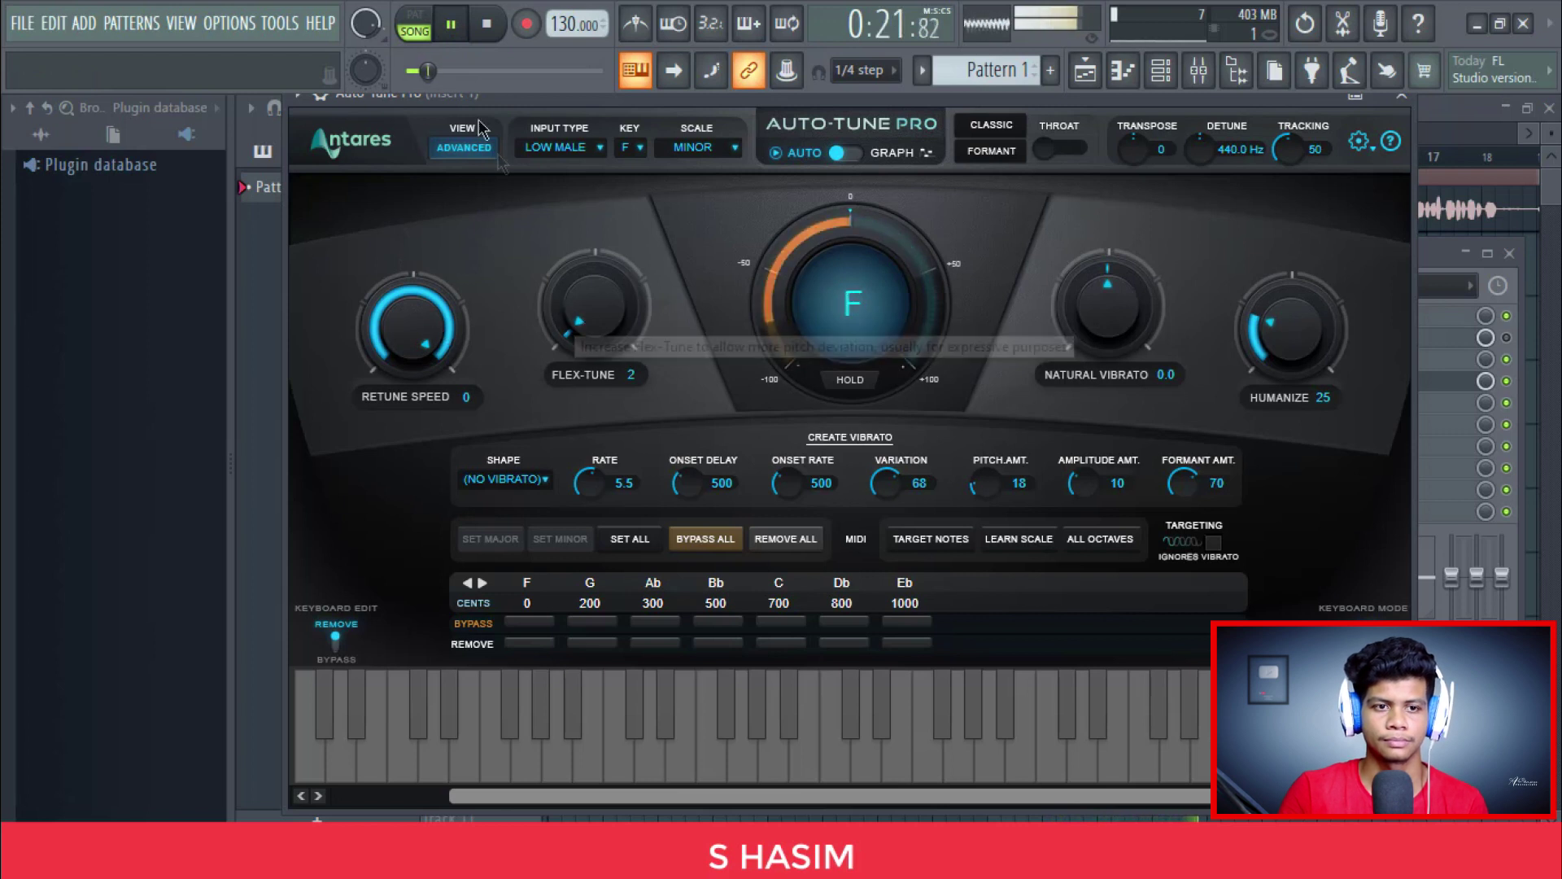
left_click(452, 28)
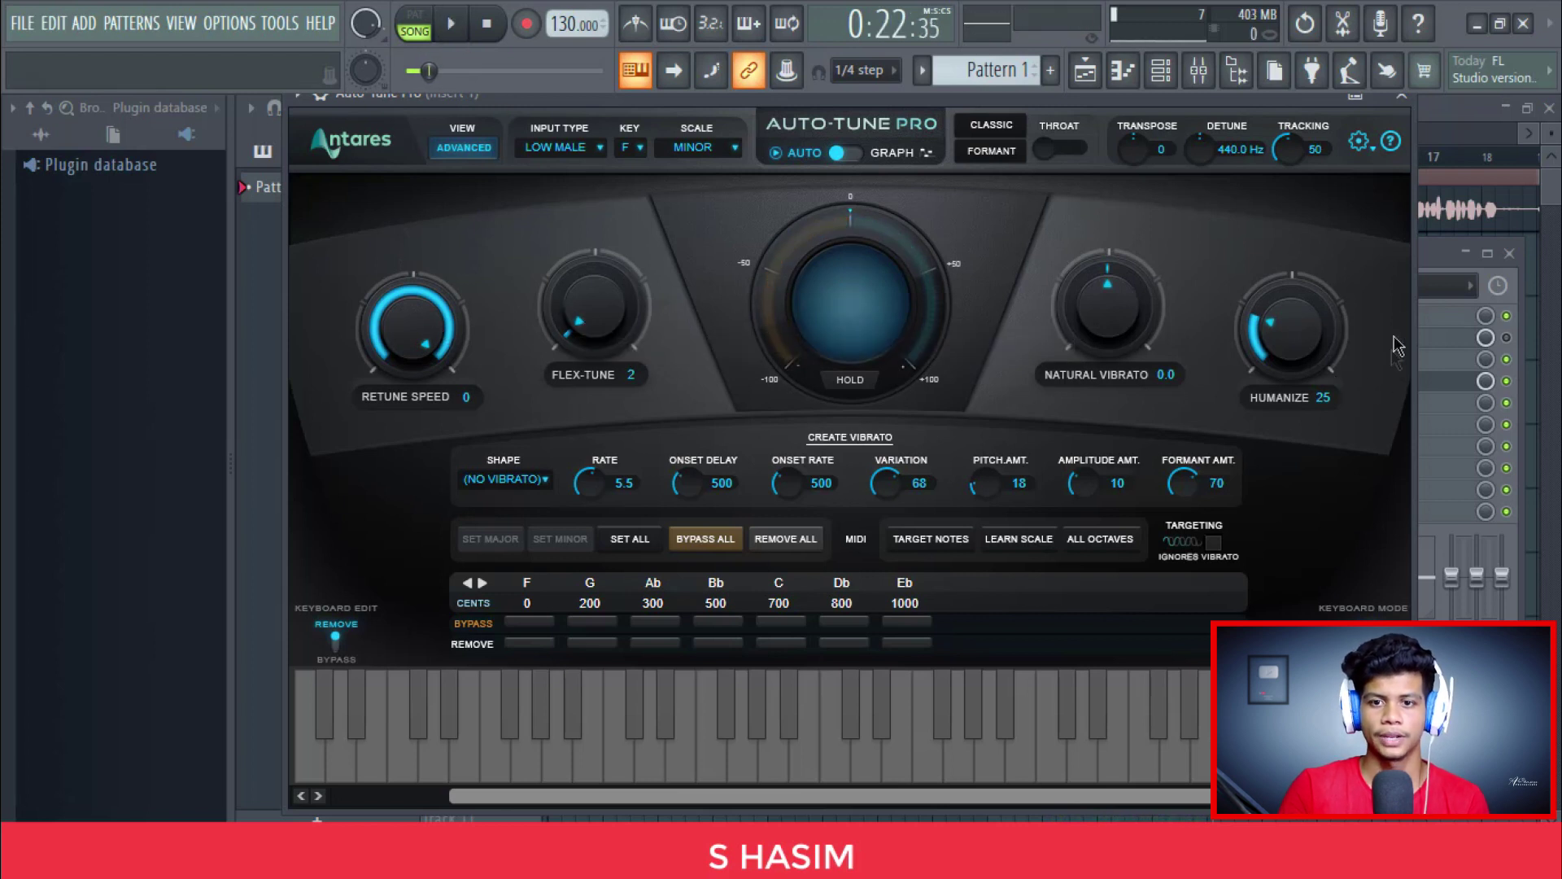
left_click(1461, 273)
left_click(1294, 521)
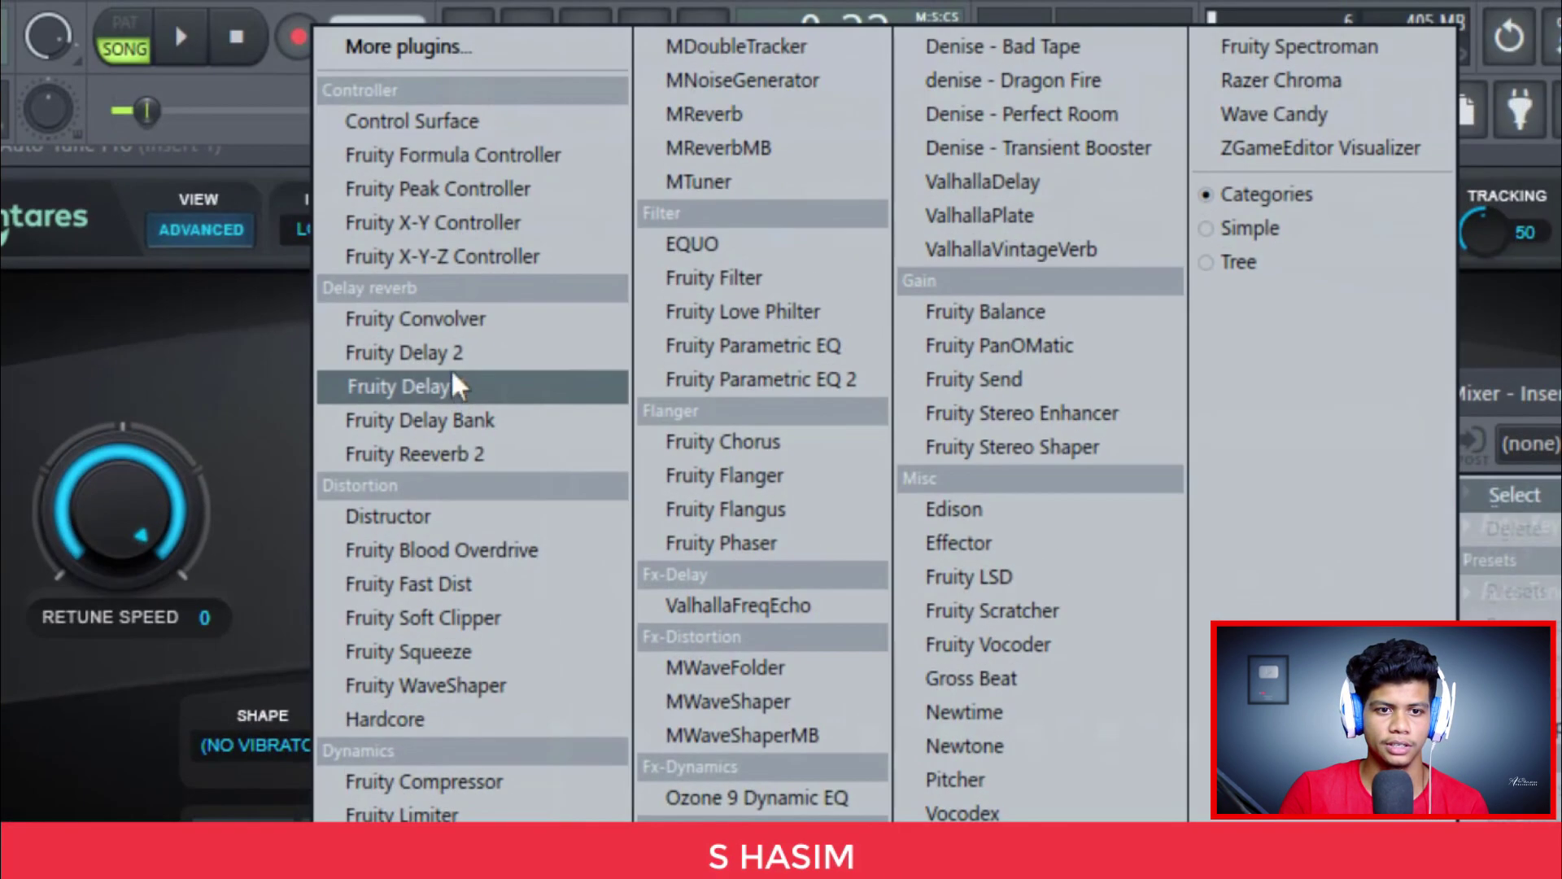
Add Fruity Reeverb 2 to insert 1 after Auto-Tune Pro, review its presets and settings, then close it
left_click(476, 453)
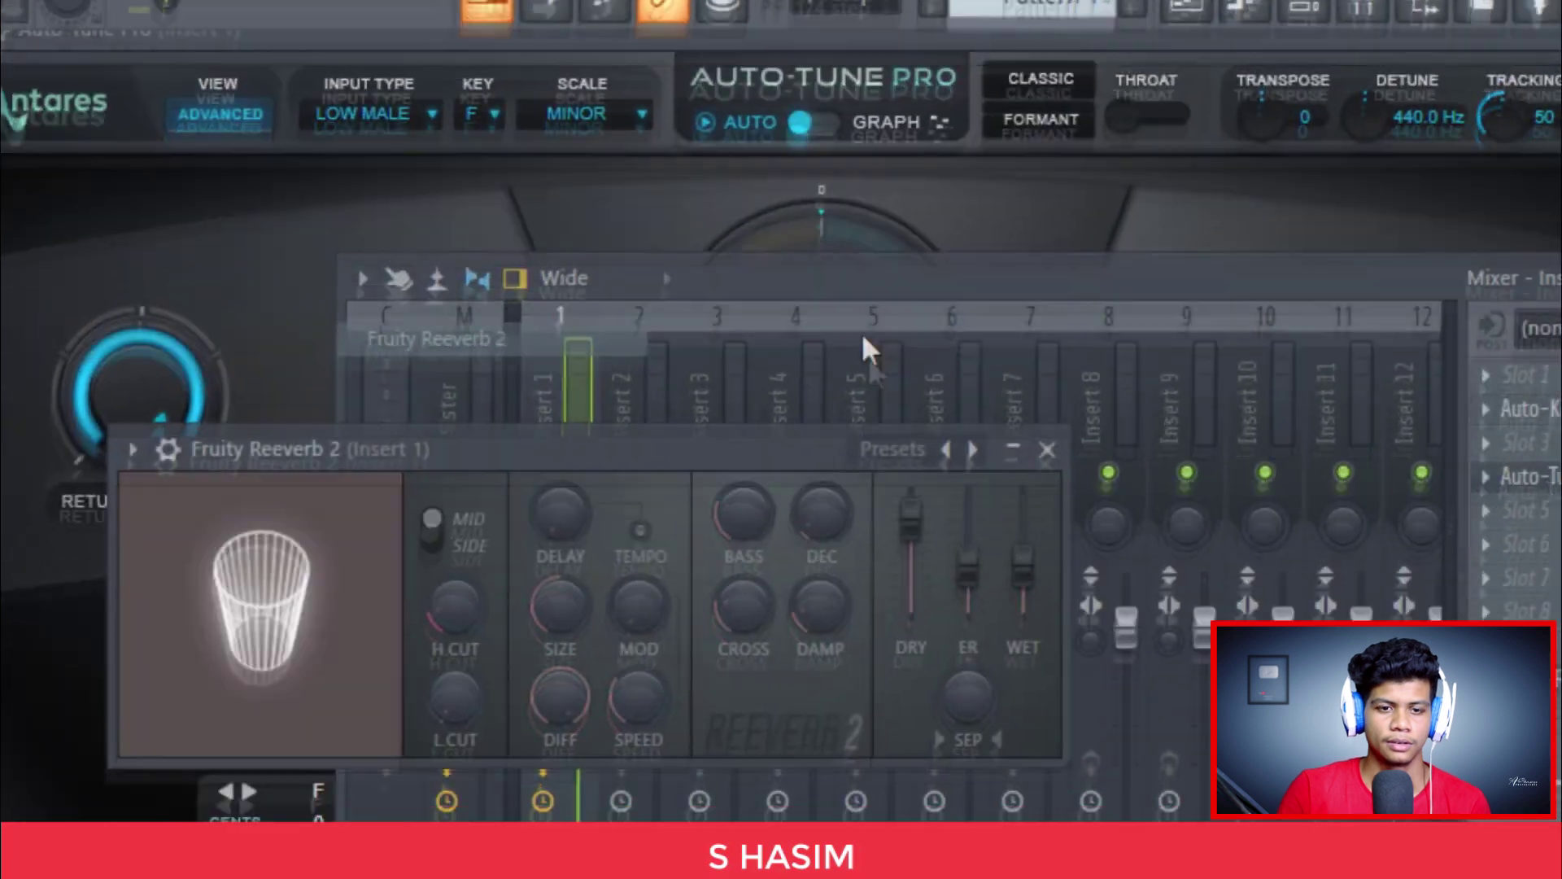
left_click_drag(617, 449, 666, 329)
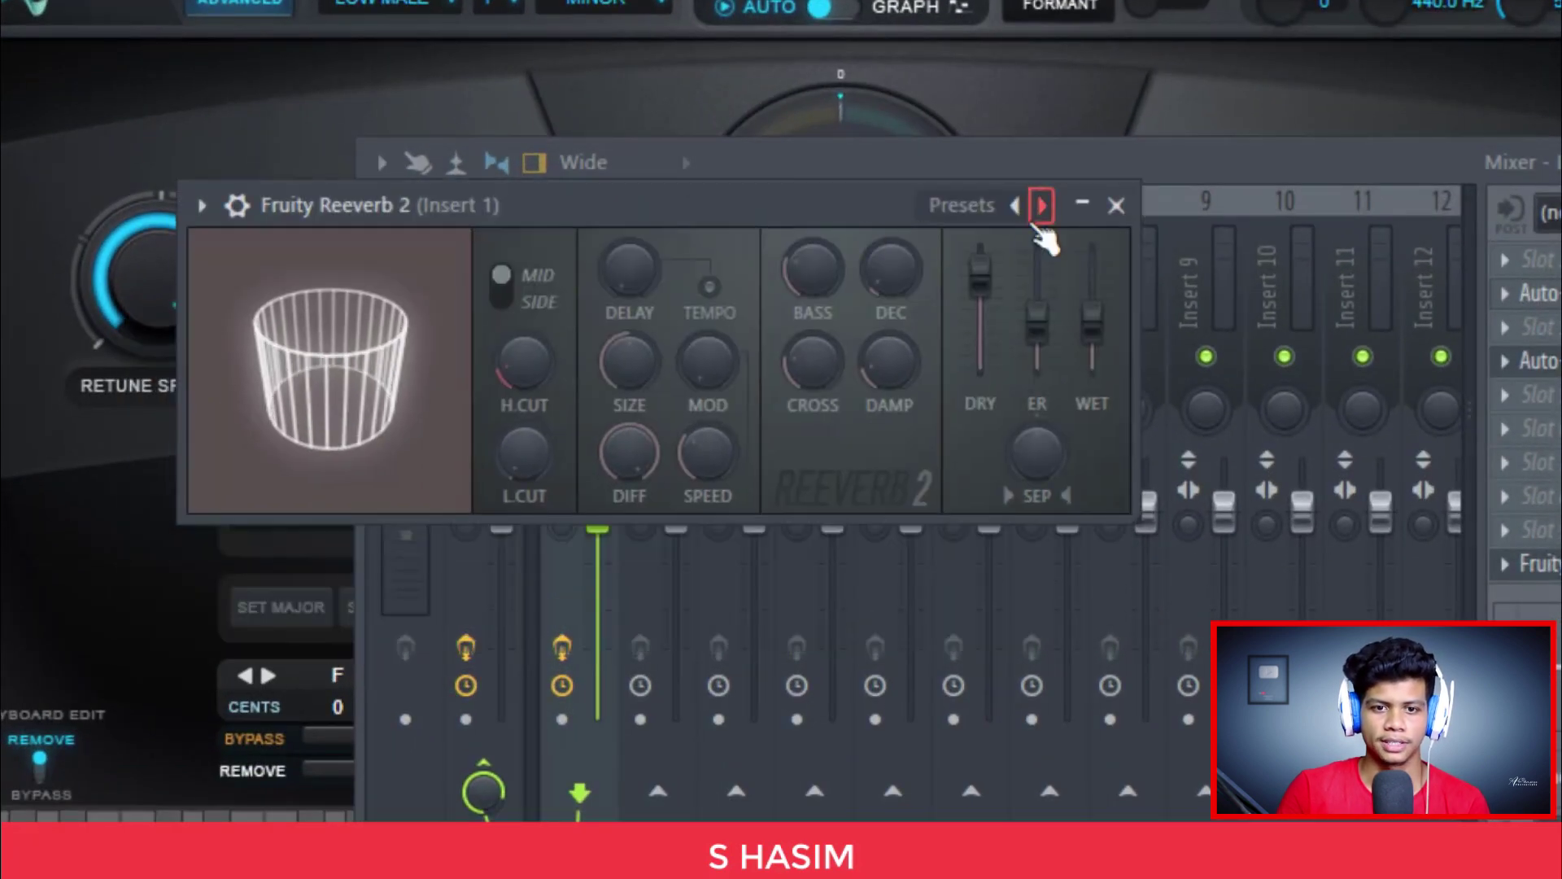
left_click(1042, 205)
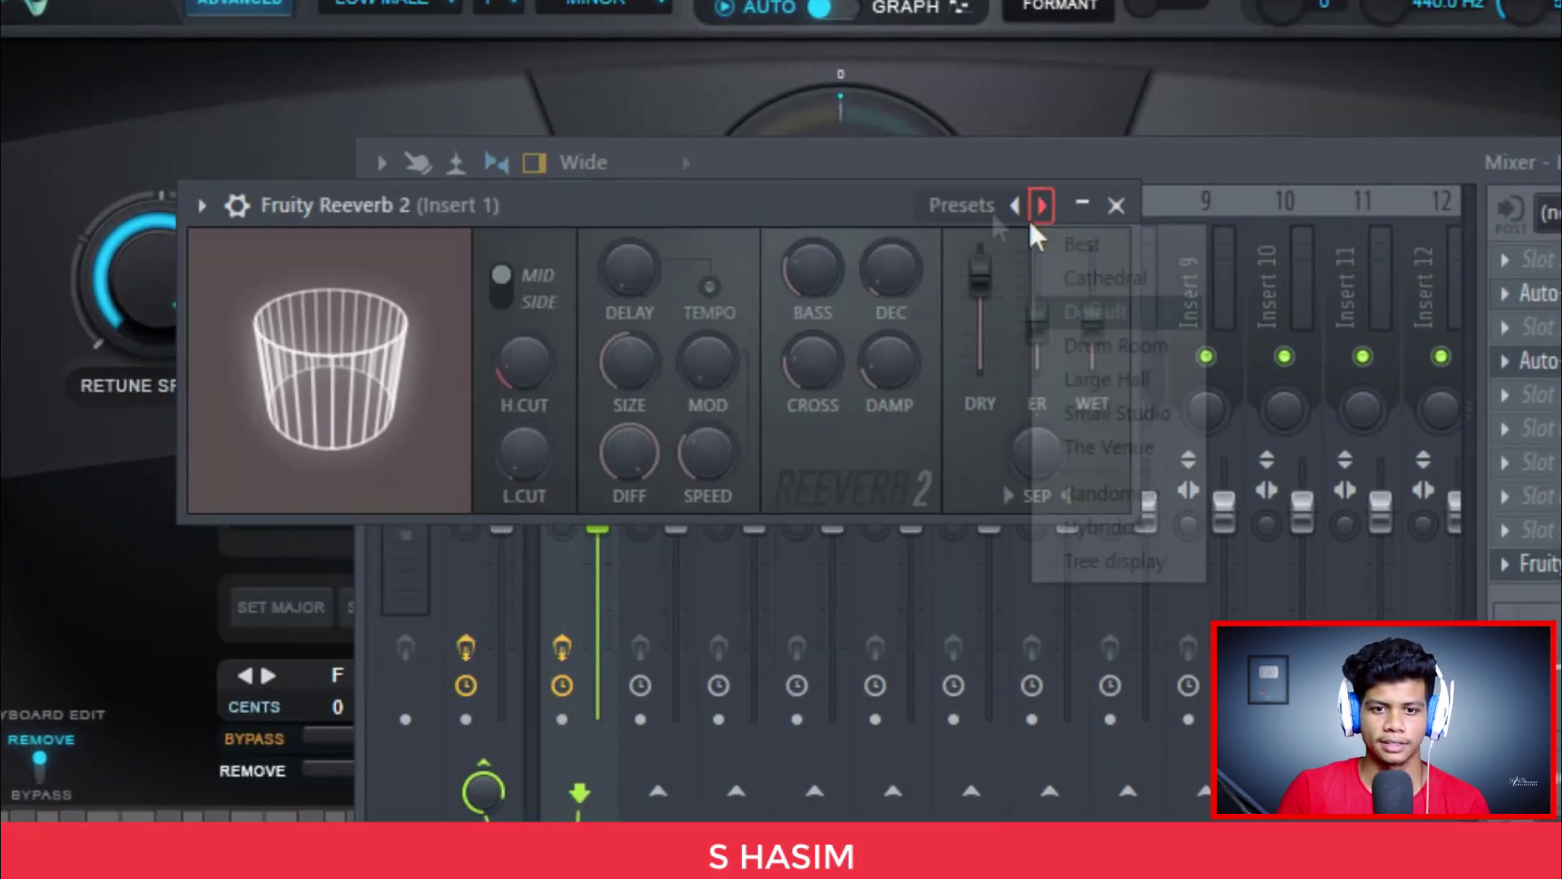
left_click(1125, 299)
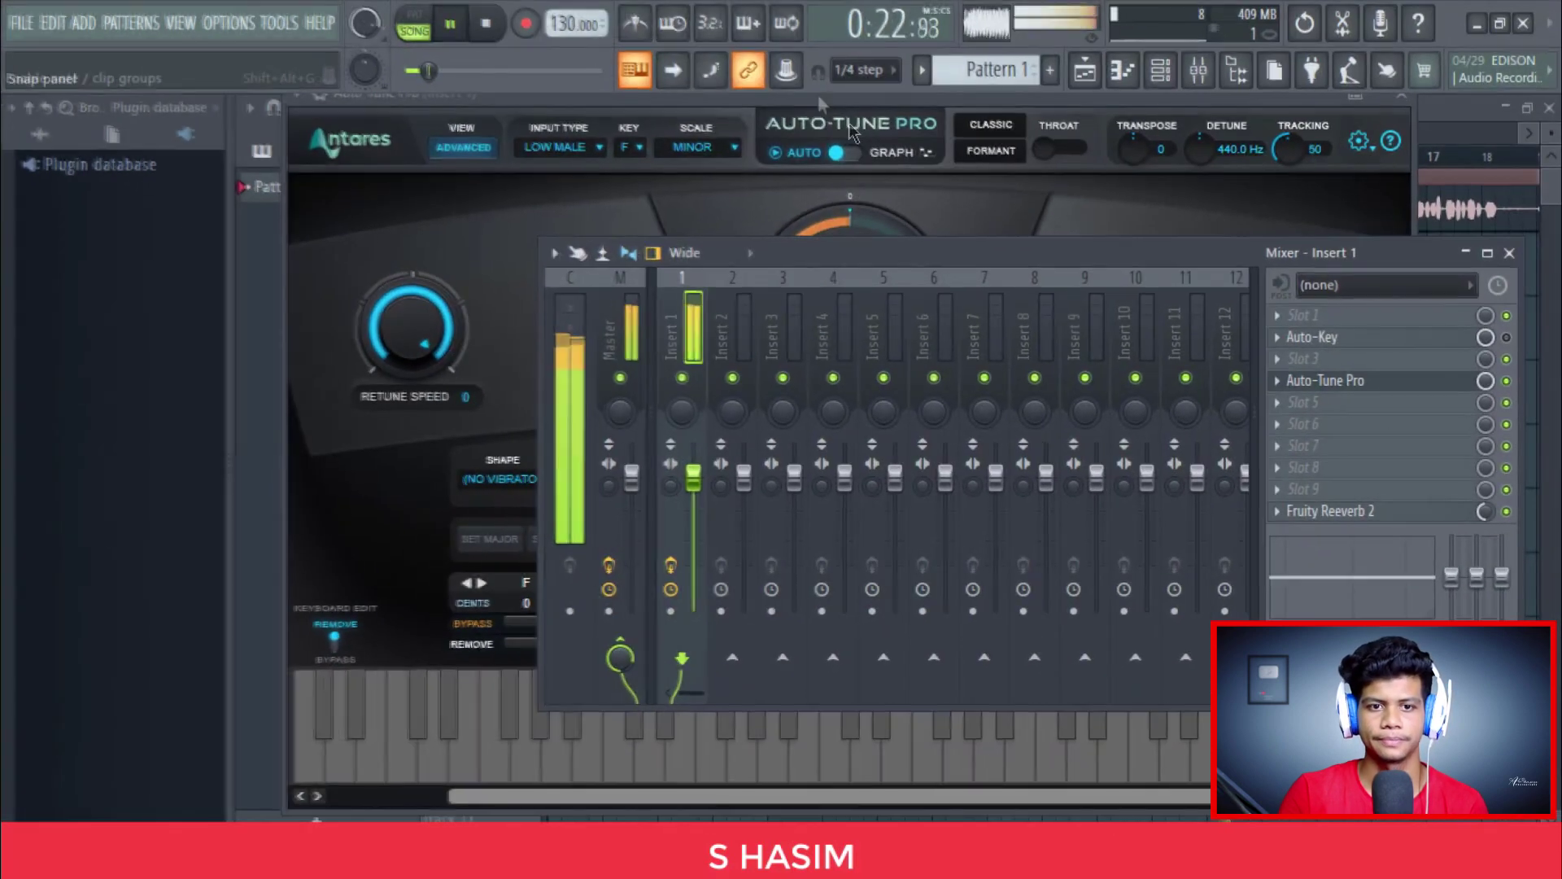
left_click(1332, 511)
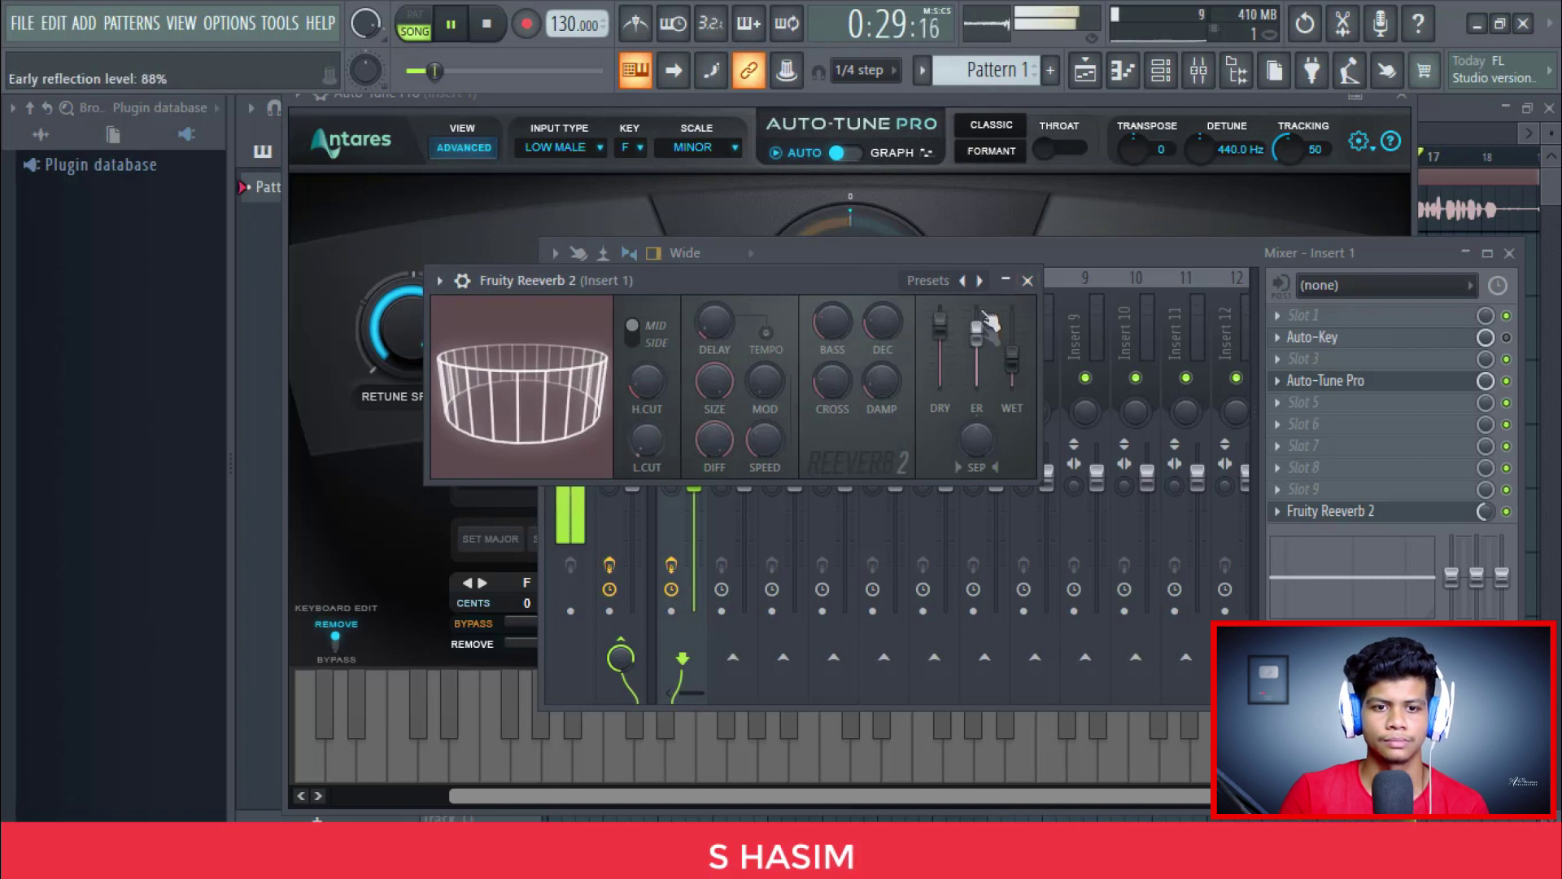
left_click(1027, 280)
left_click(552, 234)
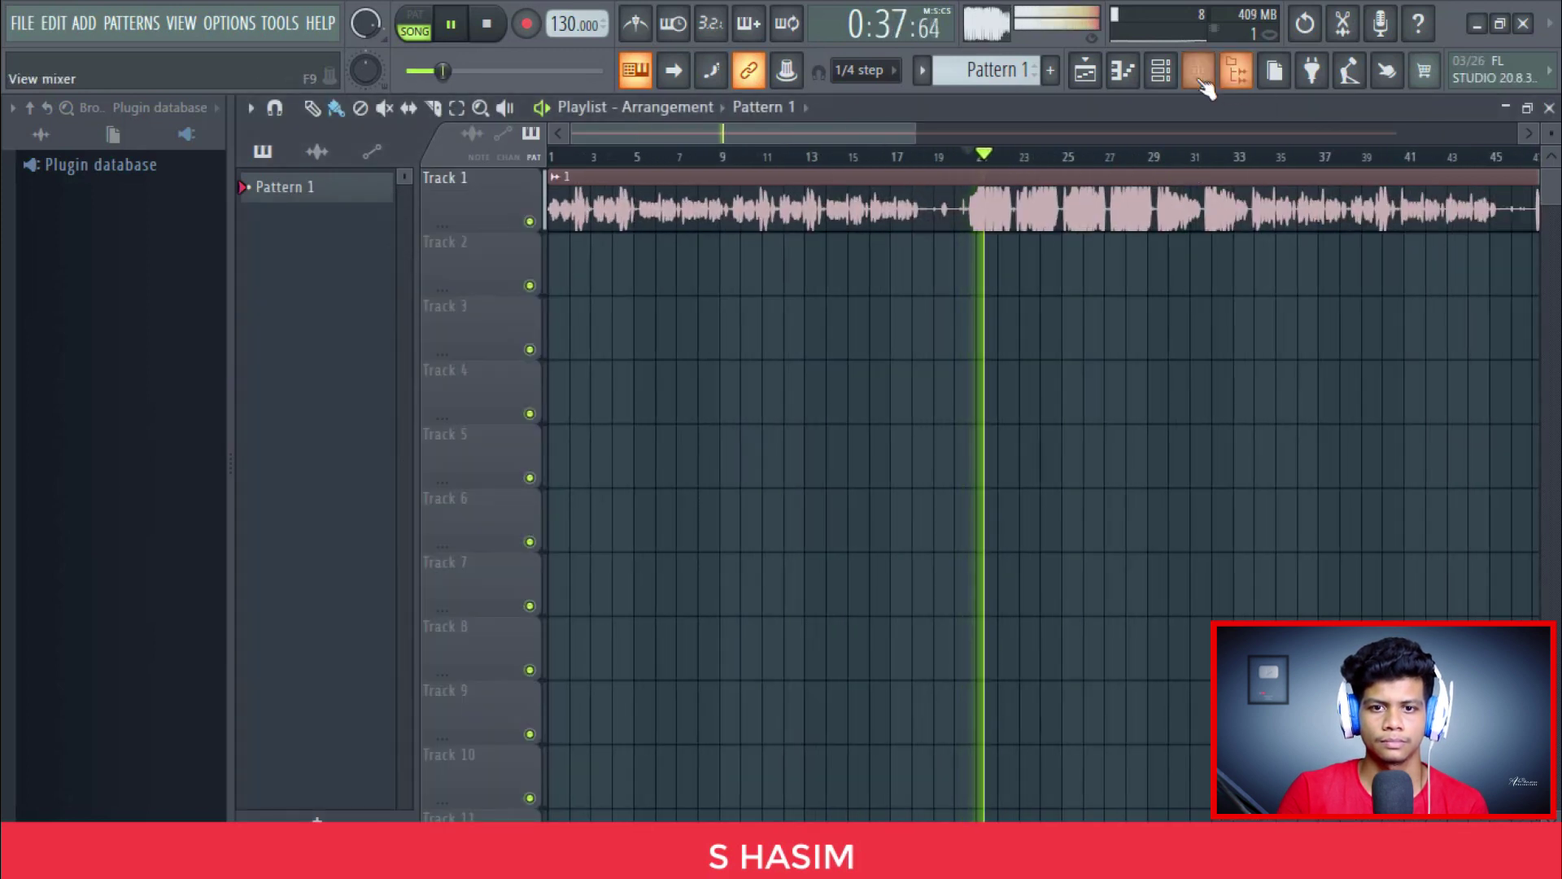
Reopen Auto-Tune Pro on insert 1 and set Retune Speed to 1 and Flex-Tune to 24
left_click(1201, 80)
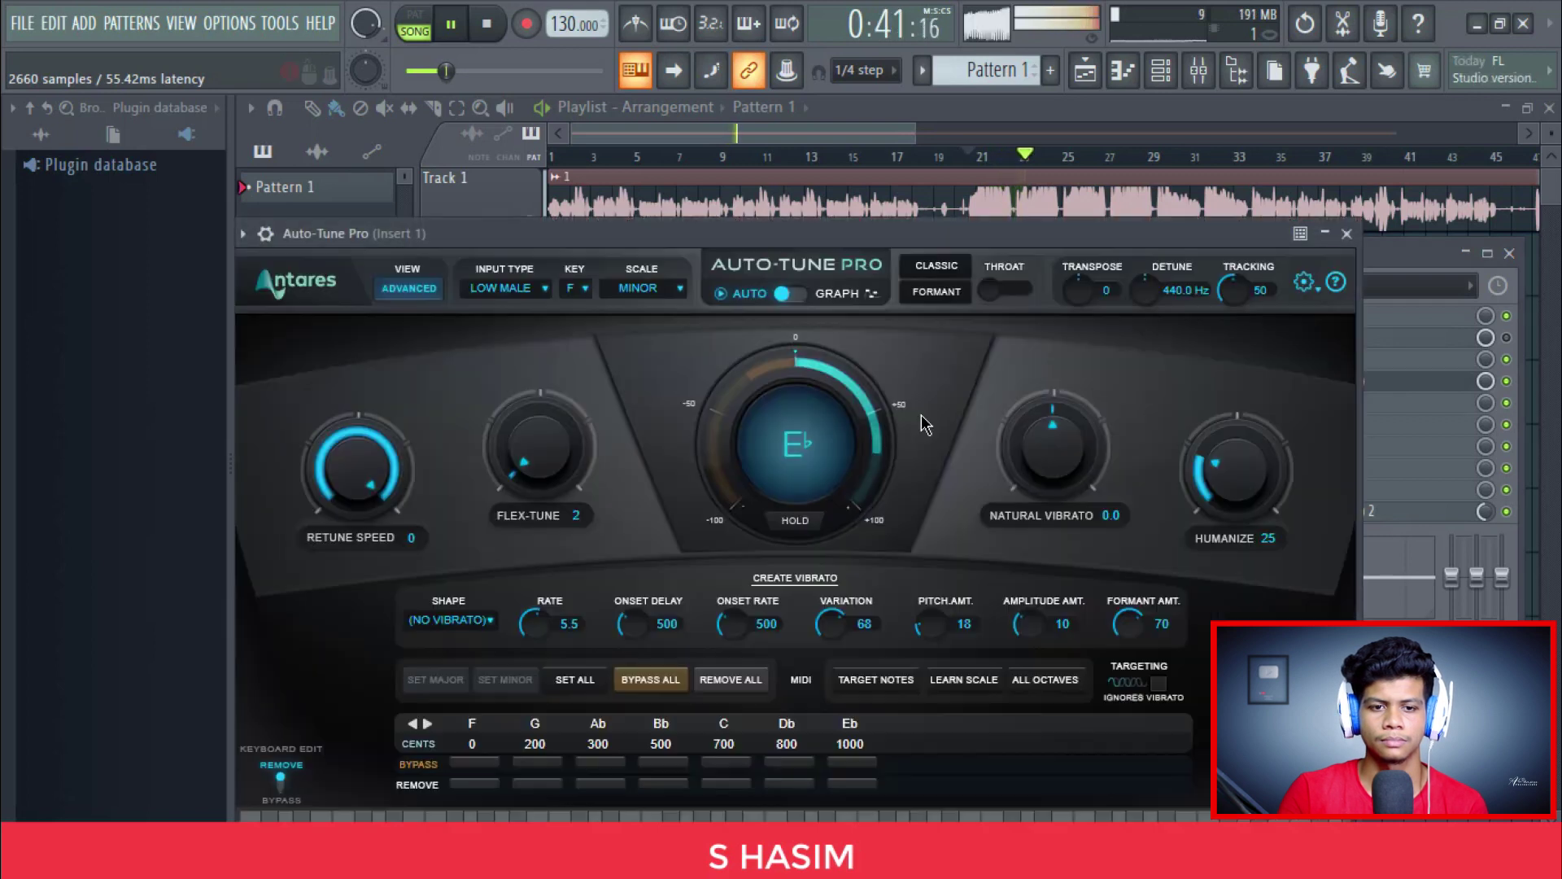
left_click(1335, 384)
left_click_drag(651, 234, 780, 184)
left_click_drag(508, 471, 506, 460)
left_click_drag(652, 432, 662, 381)
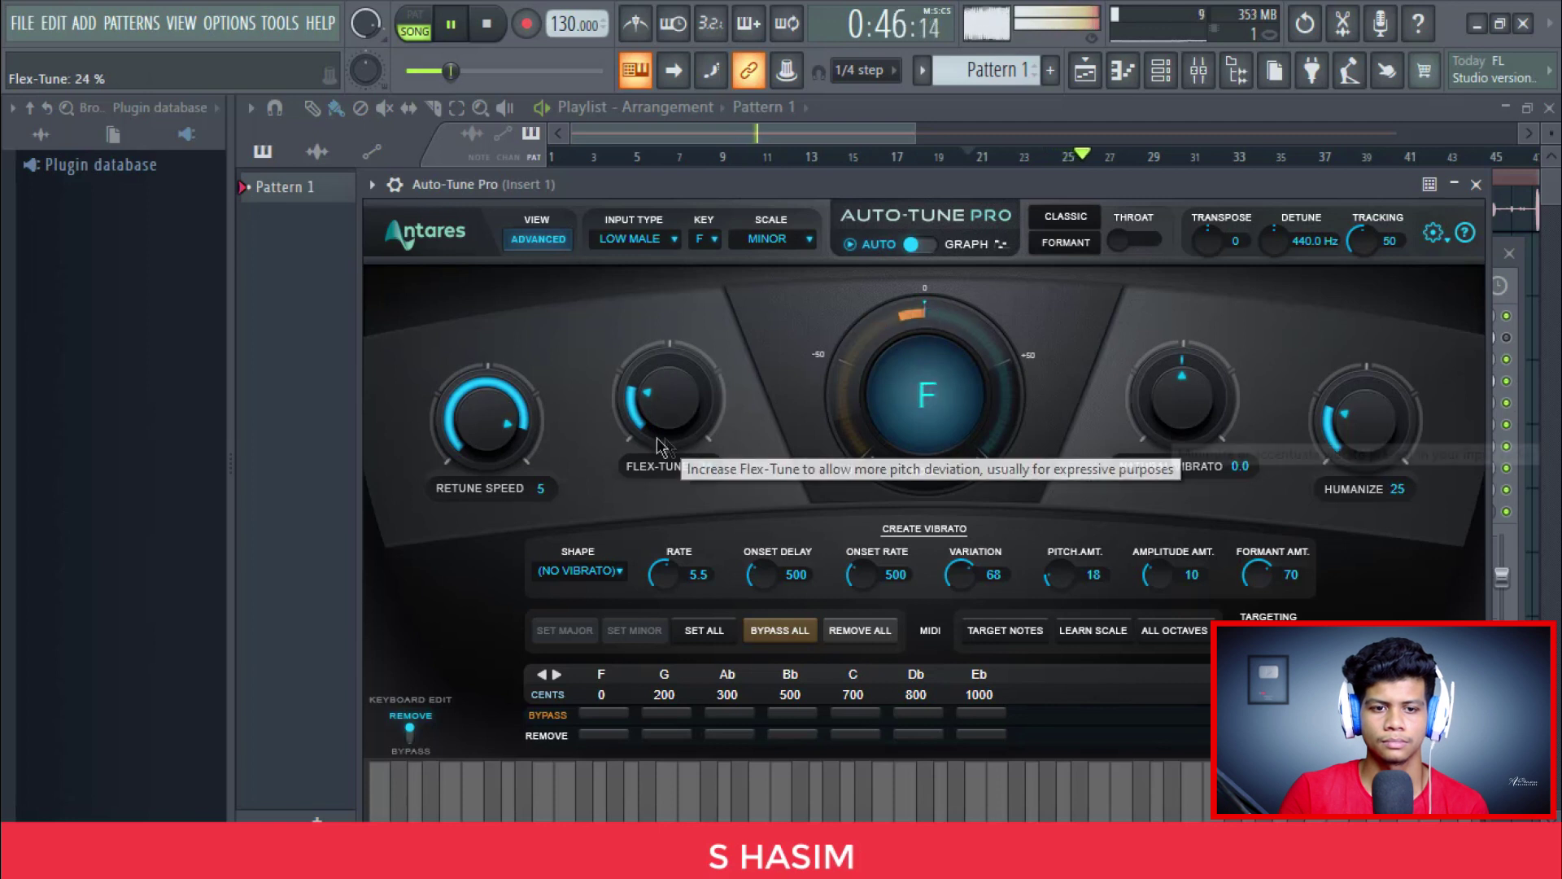
Stop playback and return to the Playlist
scroll(509, 415, "down", 4)
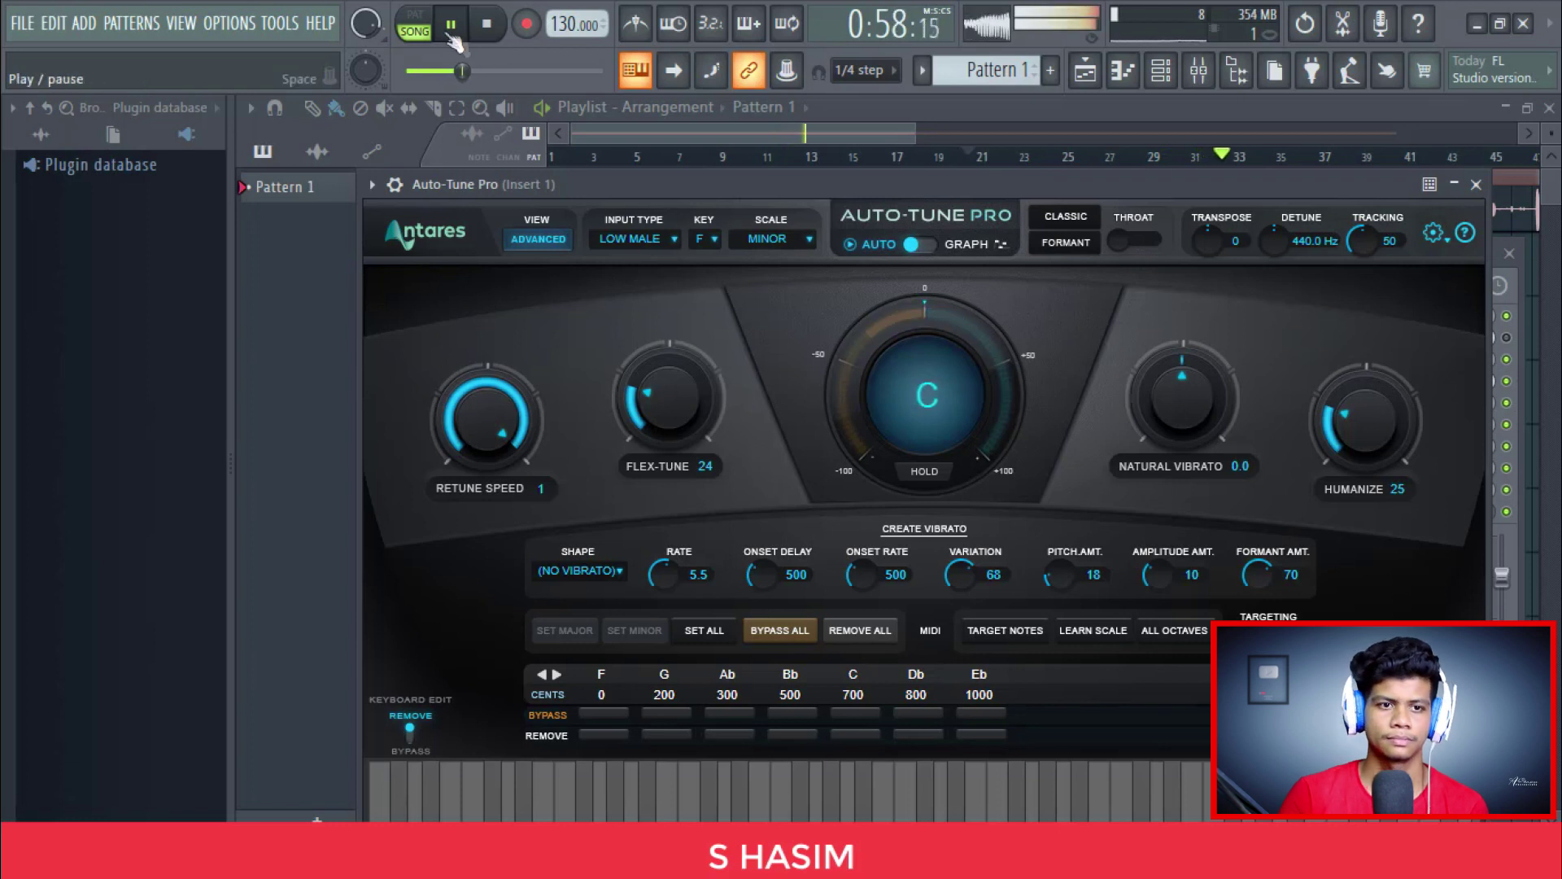
key("space")
left_click(769, 139)
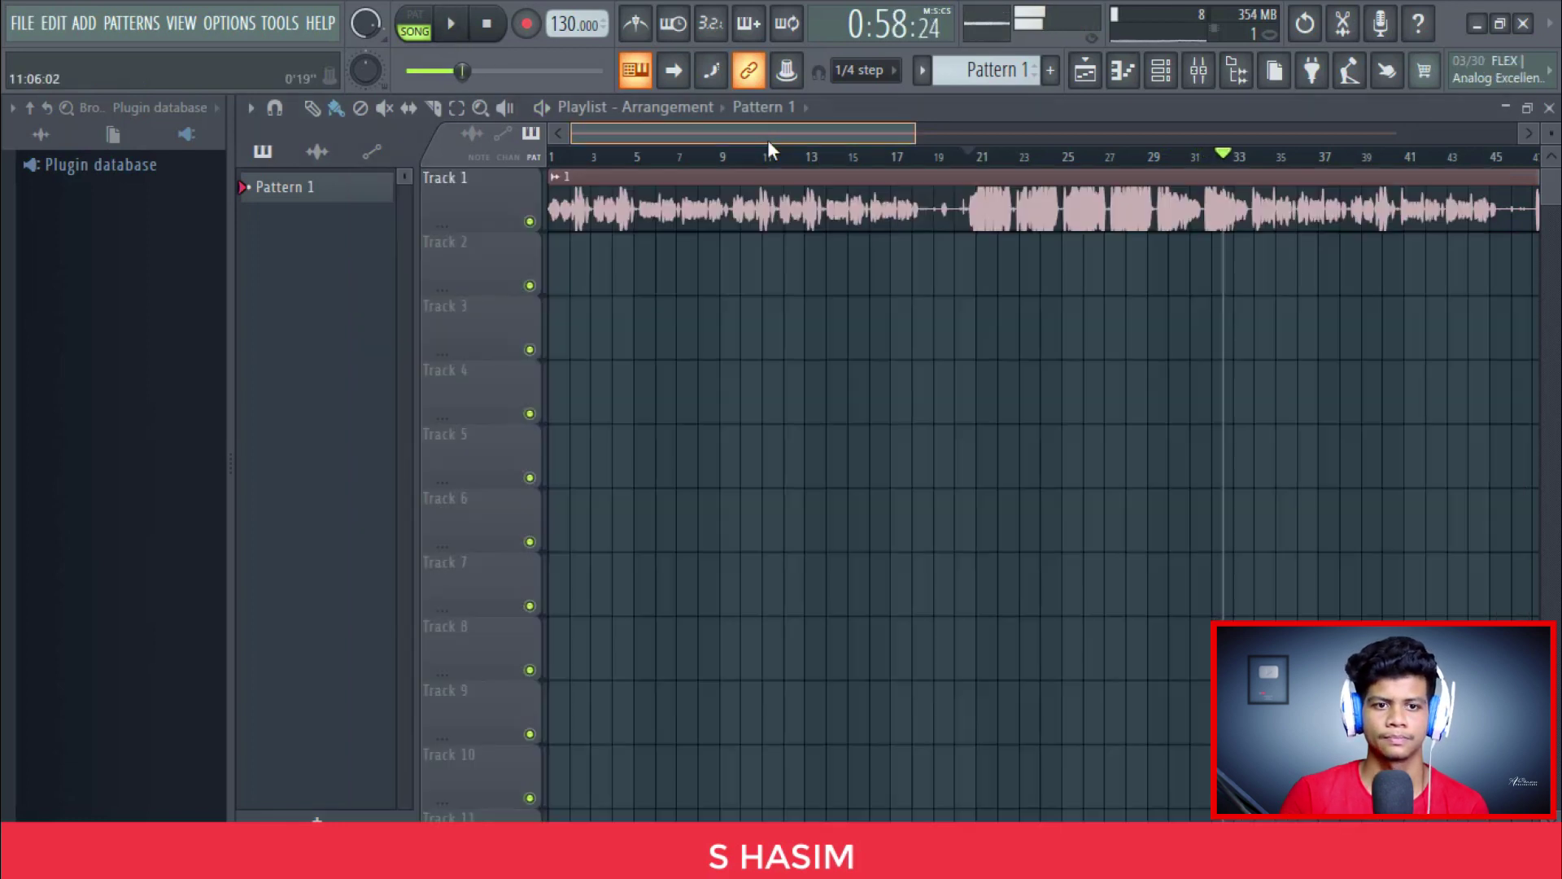
Play the vocal with Auto-Tune Pro bypassed, then re-enable it on insert 1 and replay
left_click(1198, 70)
left_click(1506, 381)
key("space")
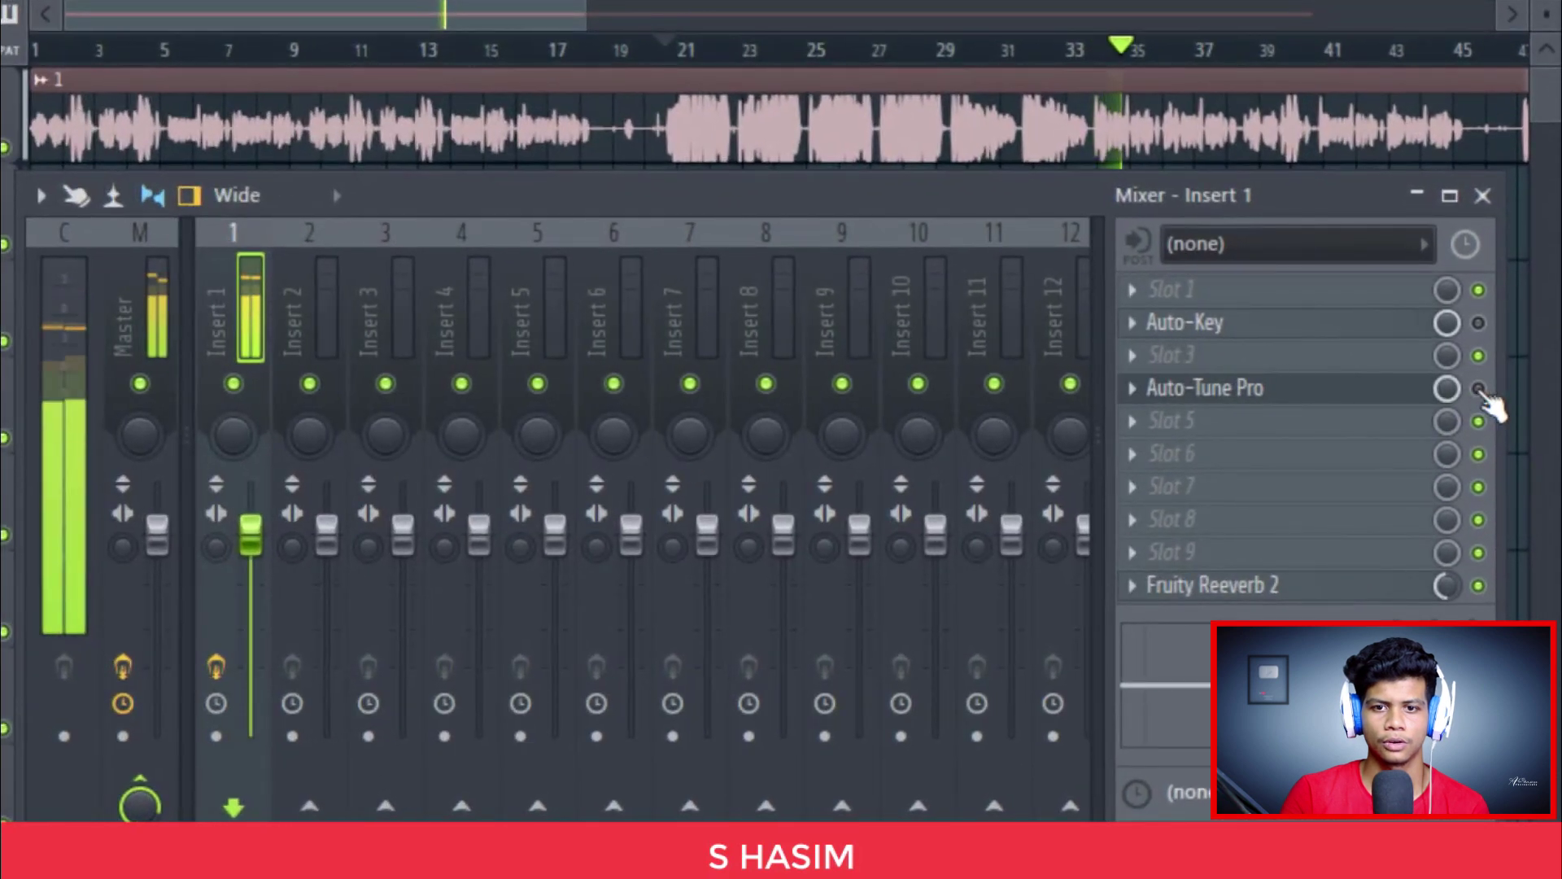
key("space")
left_click(1480, 388)
key("space")
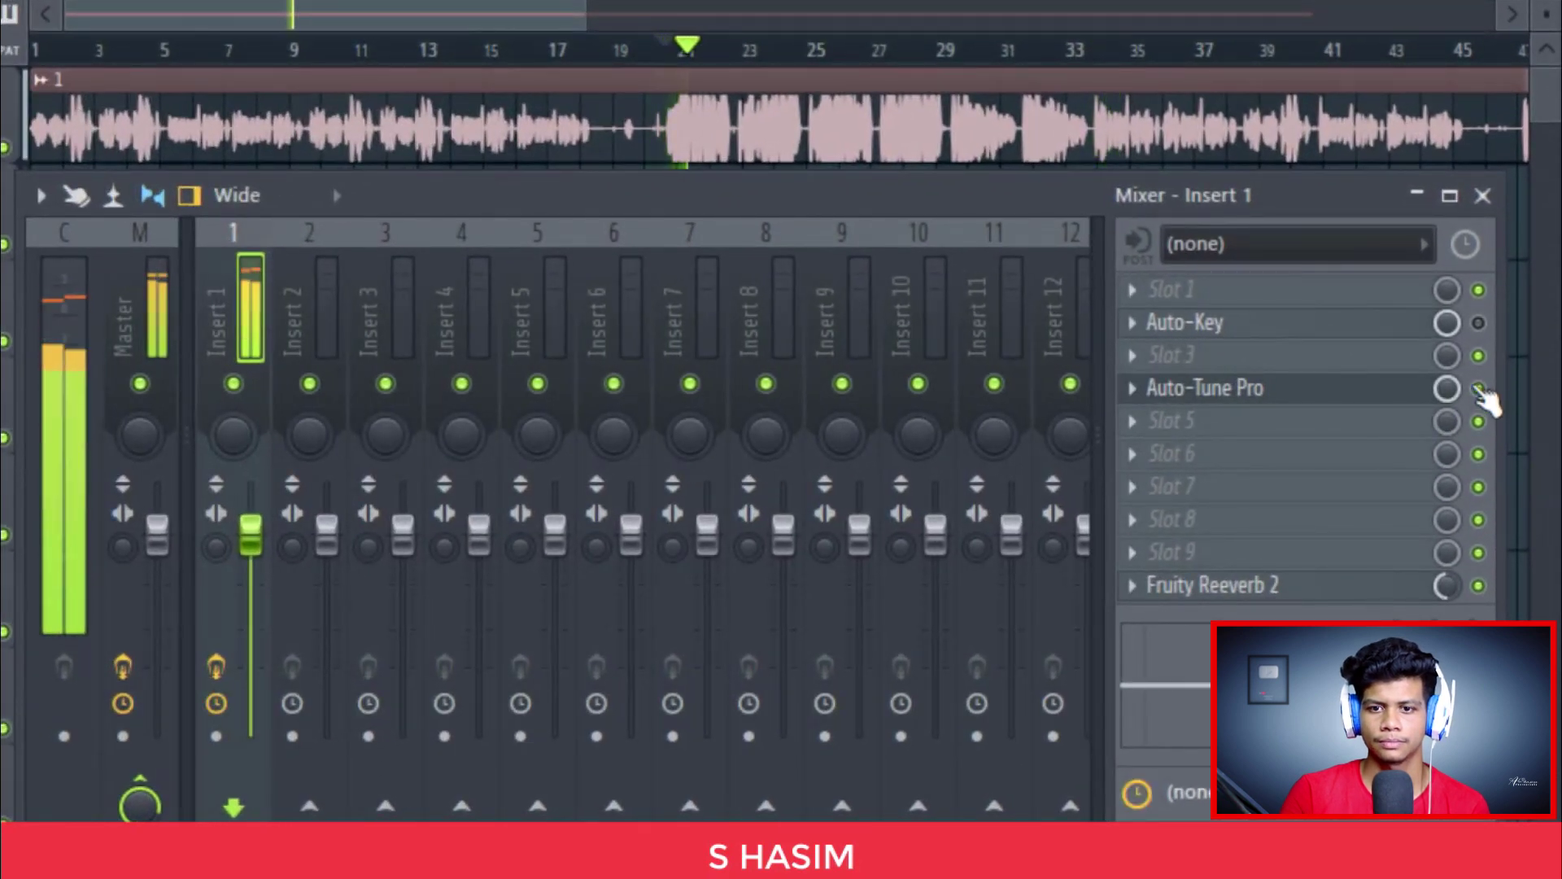
Replay the tuned vocal with Auto-Tune Pro left enabled, then close the Mixer with F9
key("space")
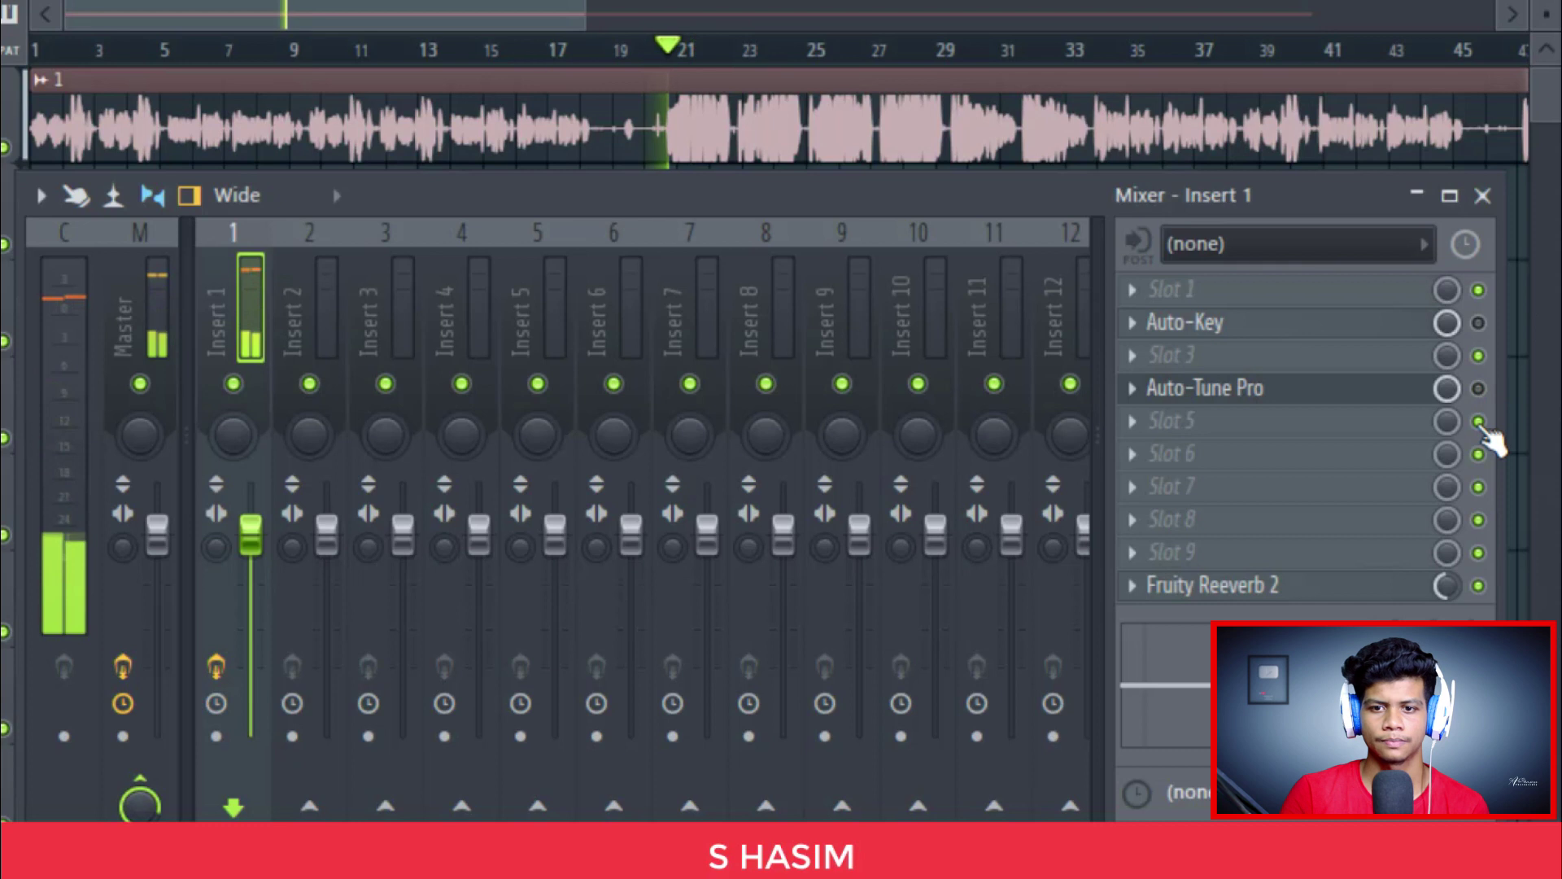
key("space")
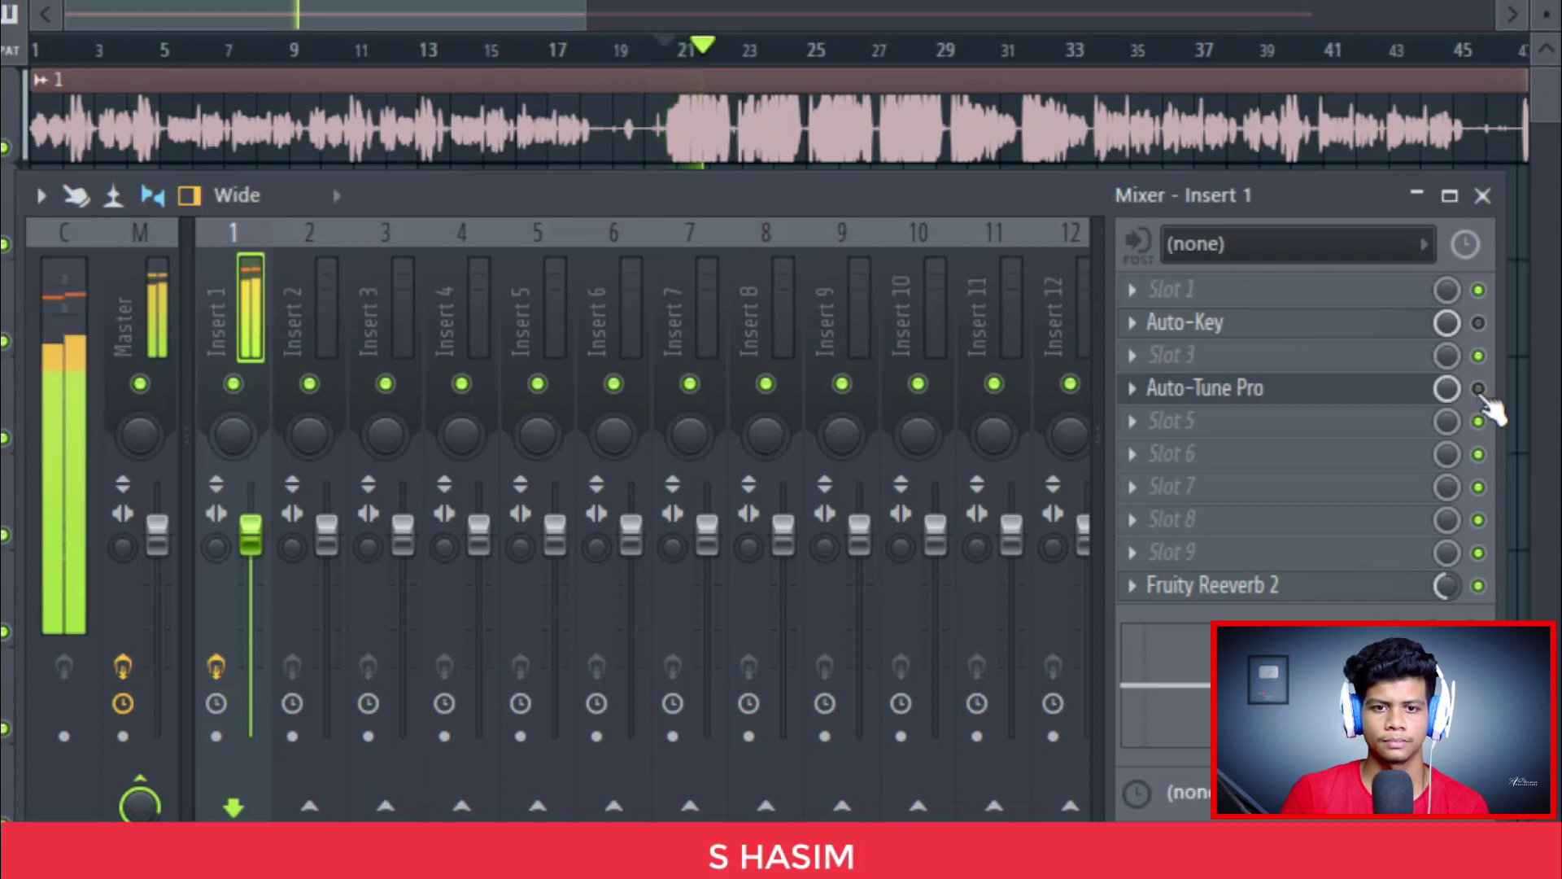
key("space")
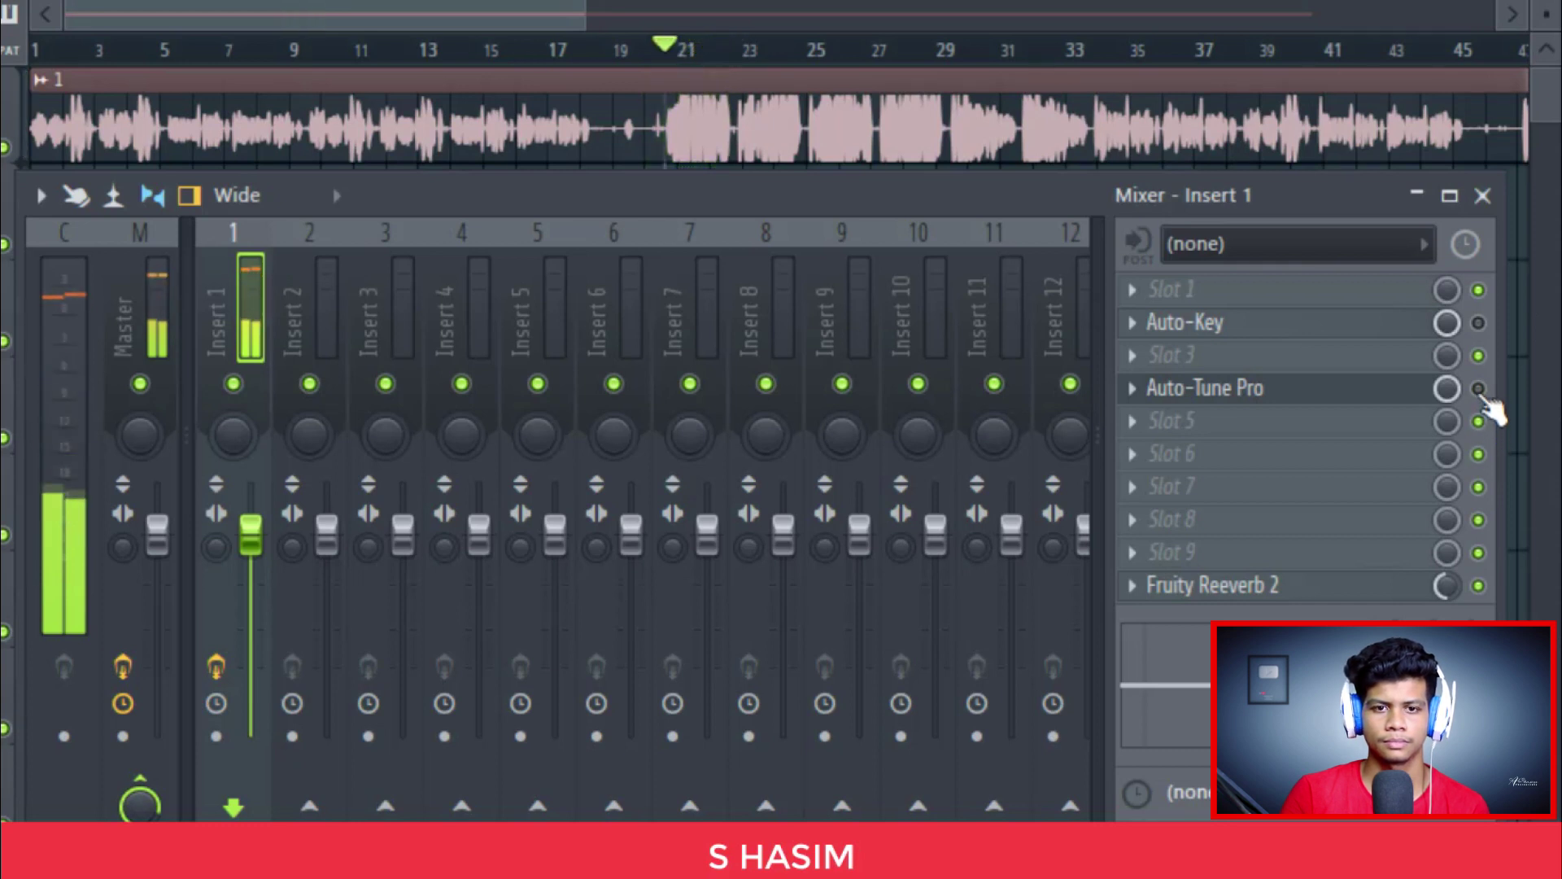
left_click(1478, 389)
key("space")
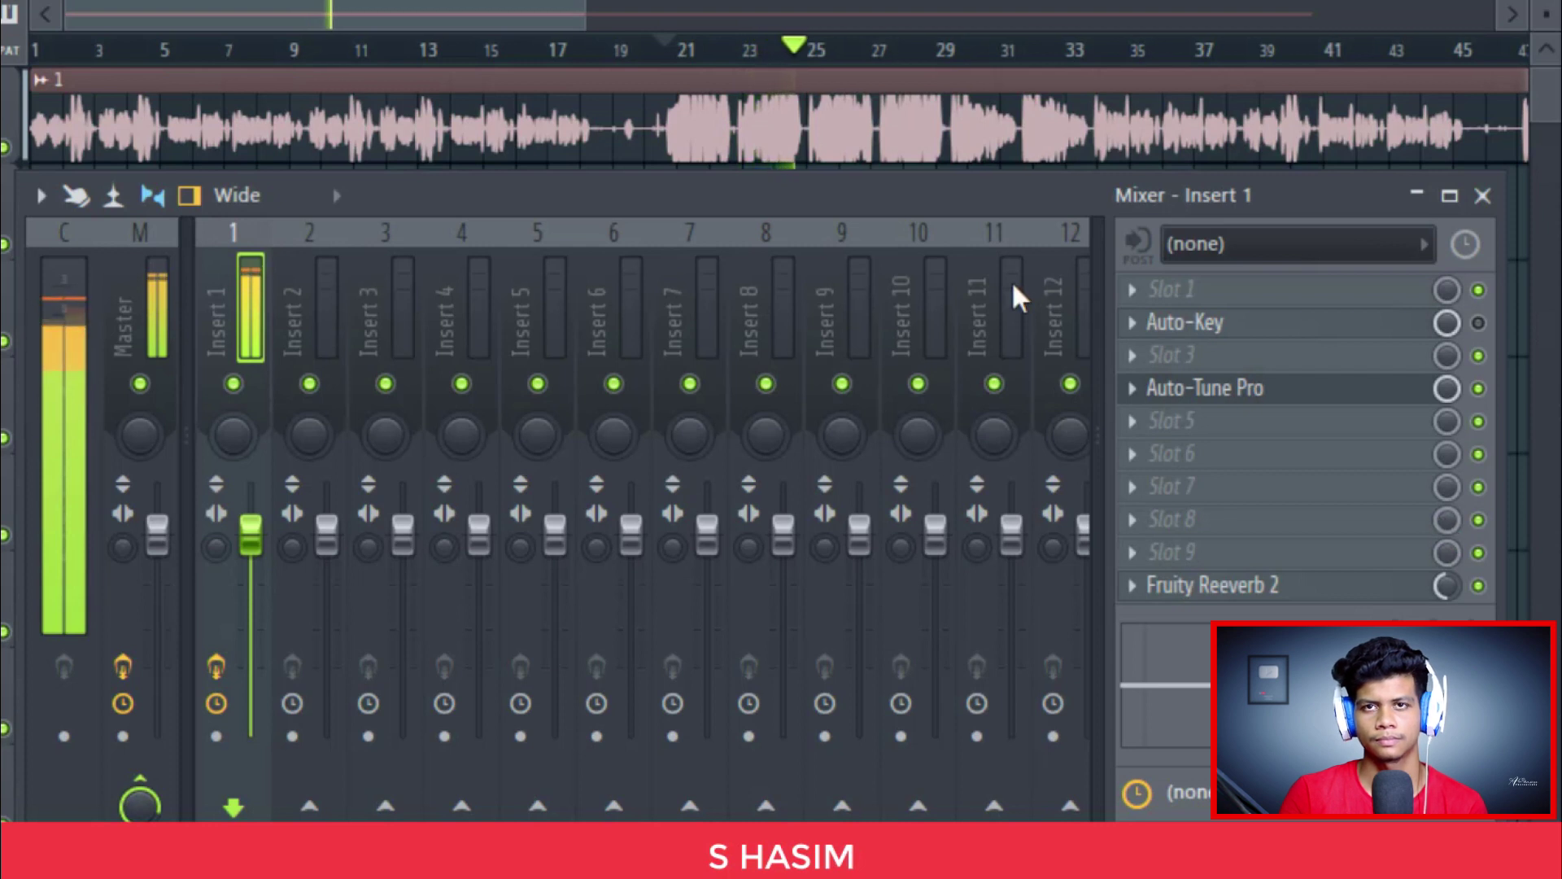
key("space")
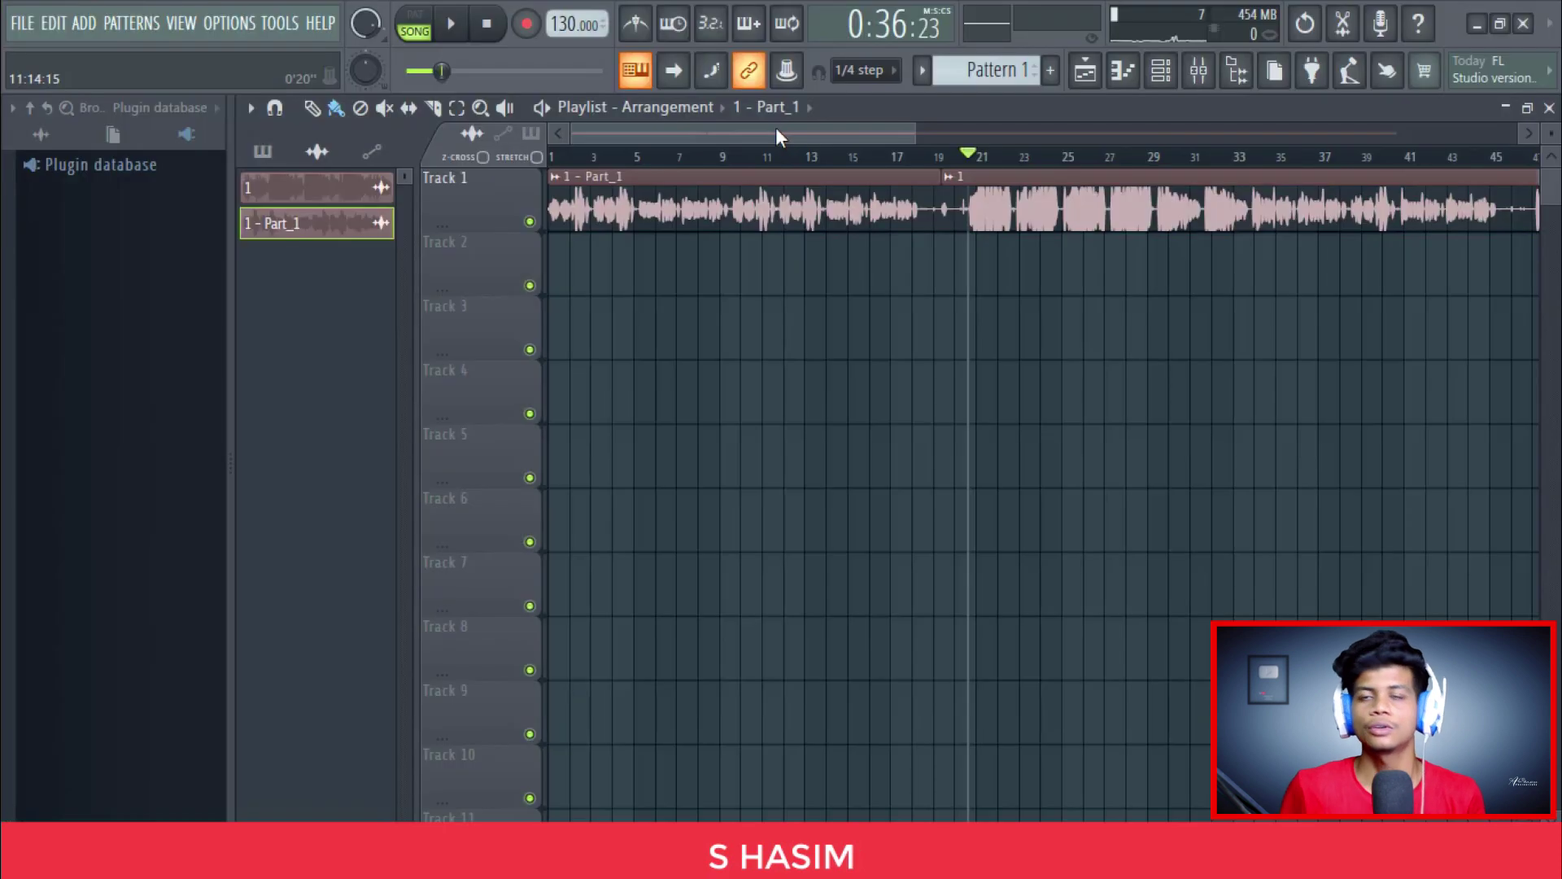
key("F9")
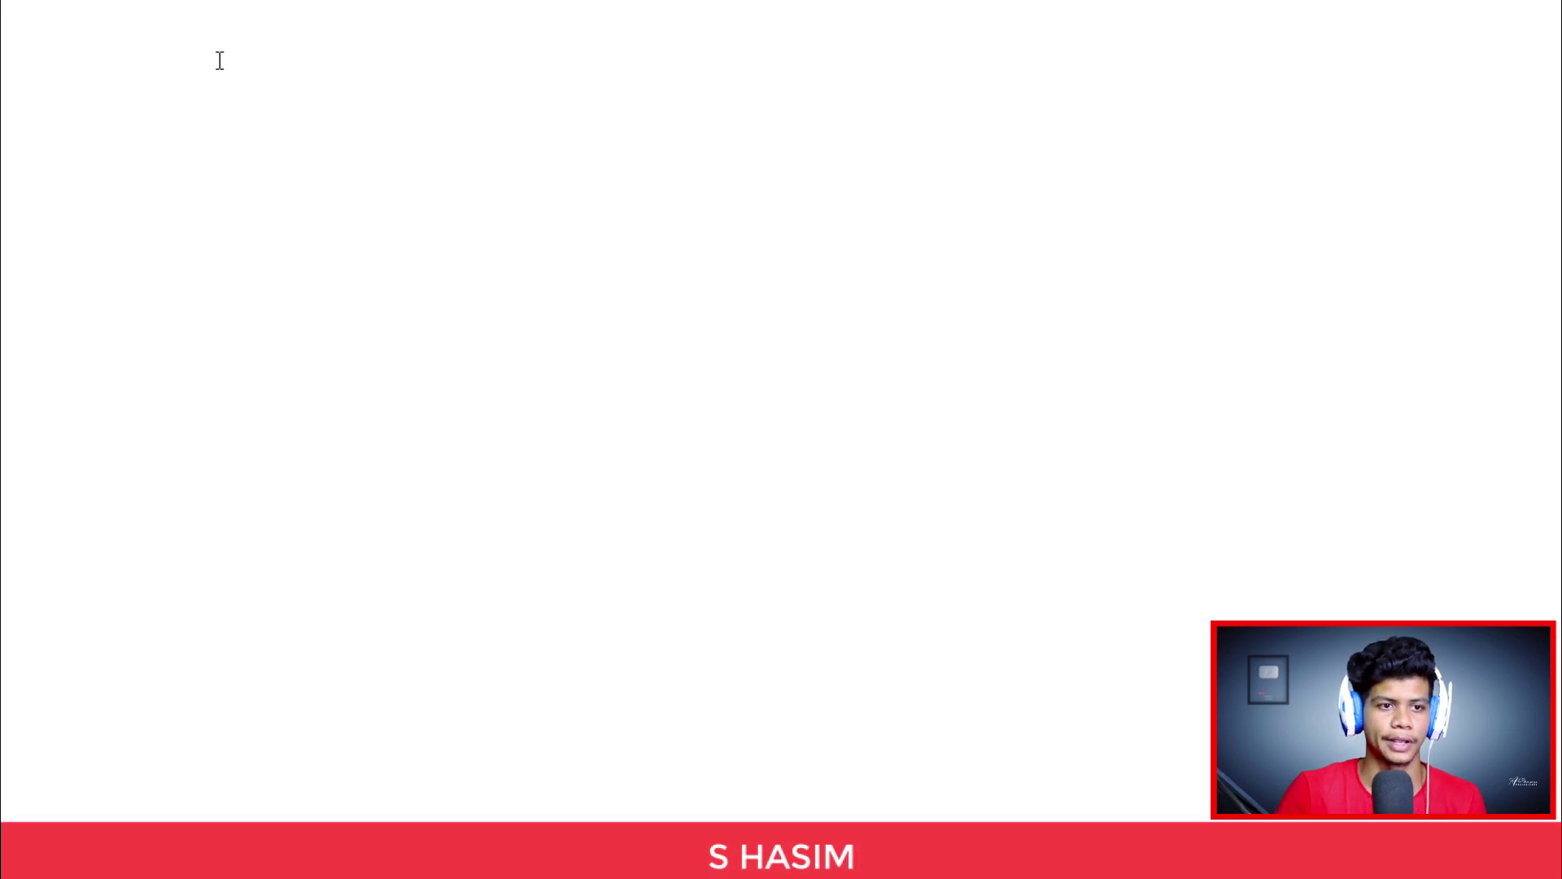
Search Google for 'auto tune pro'
left_click(218, 60)
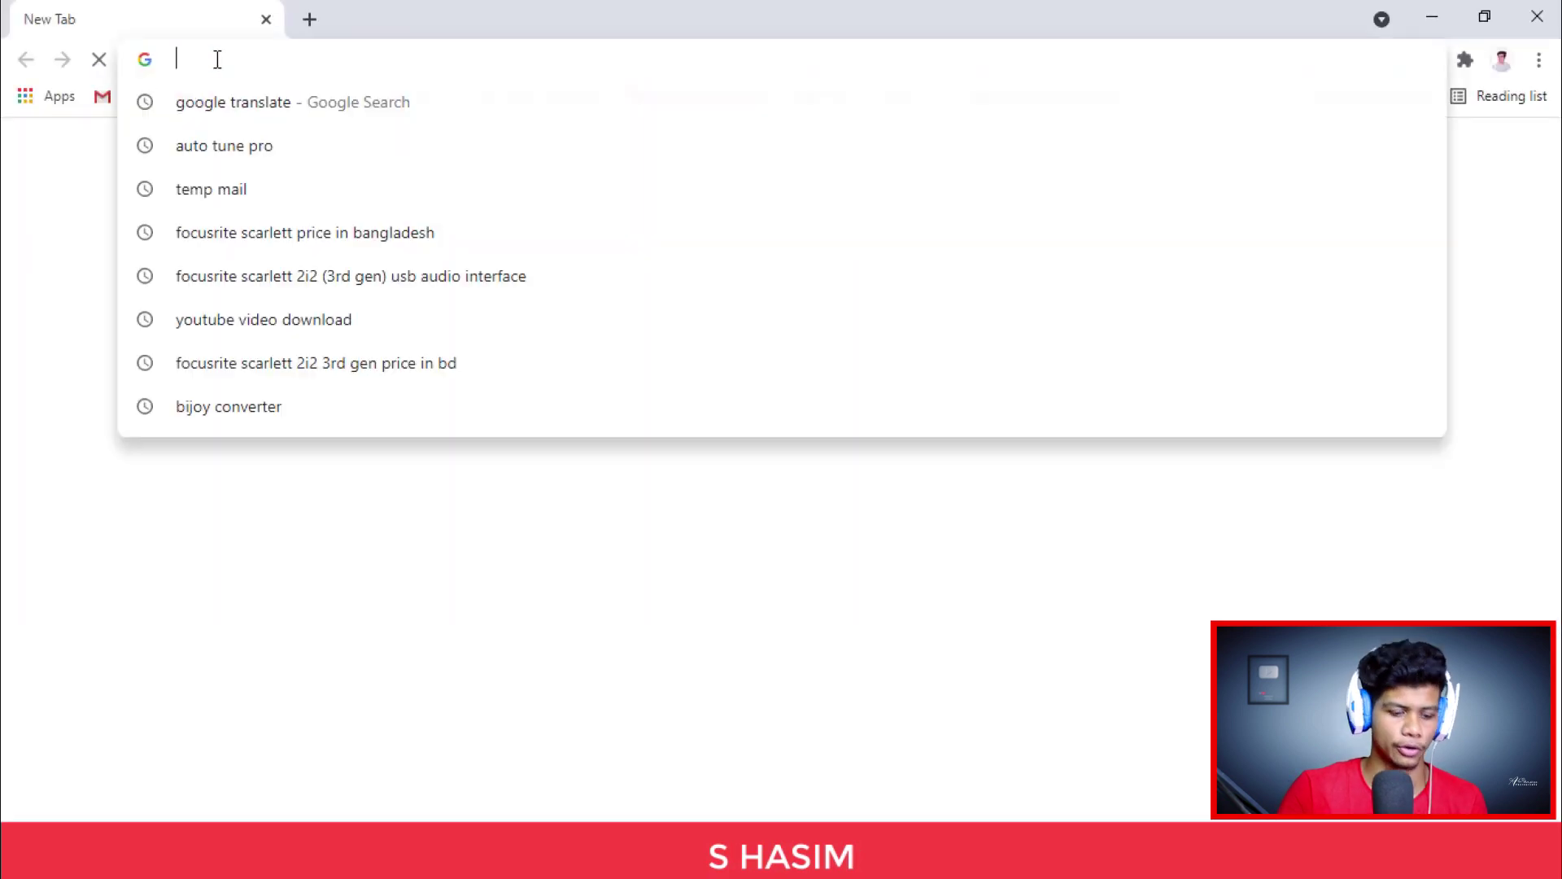
type("auto")
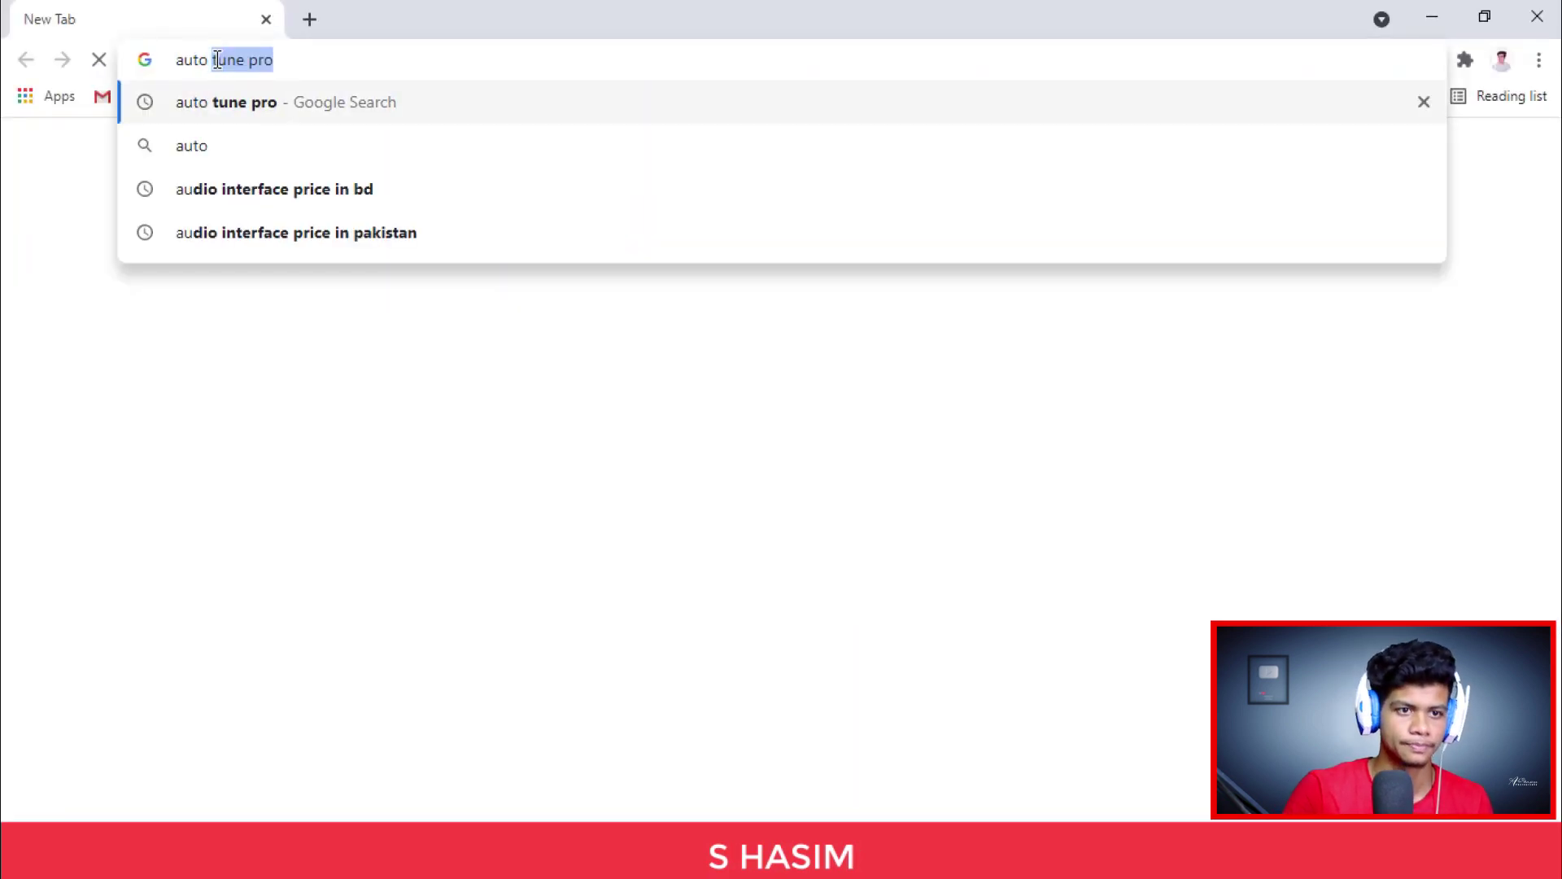
key("Return")
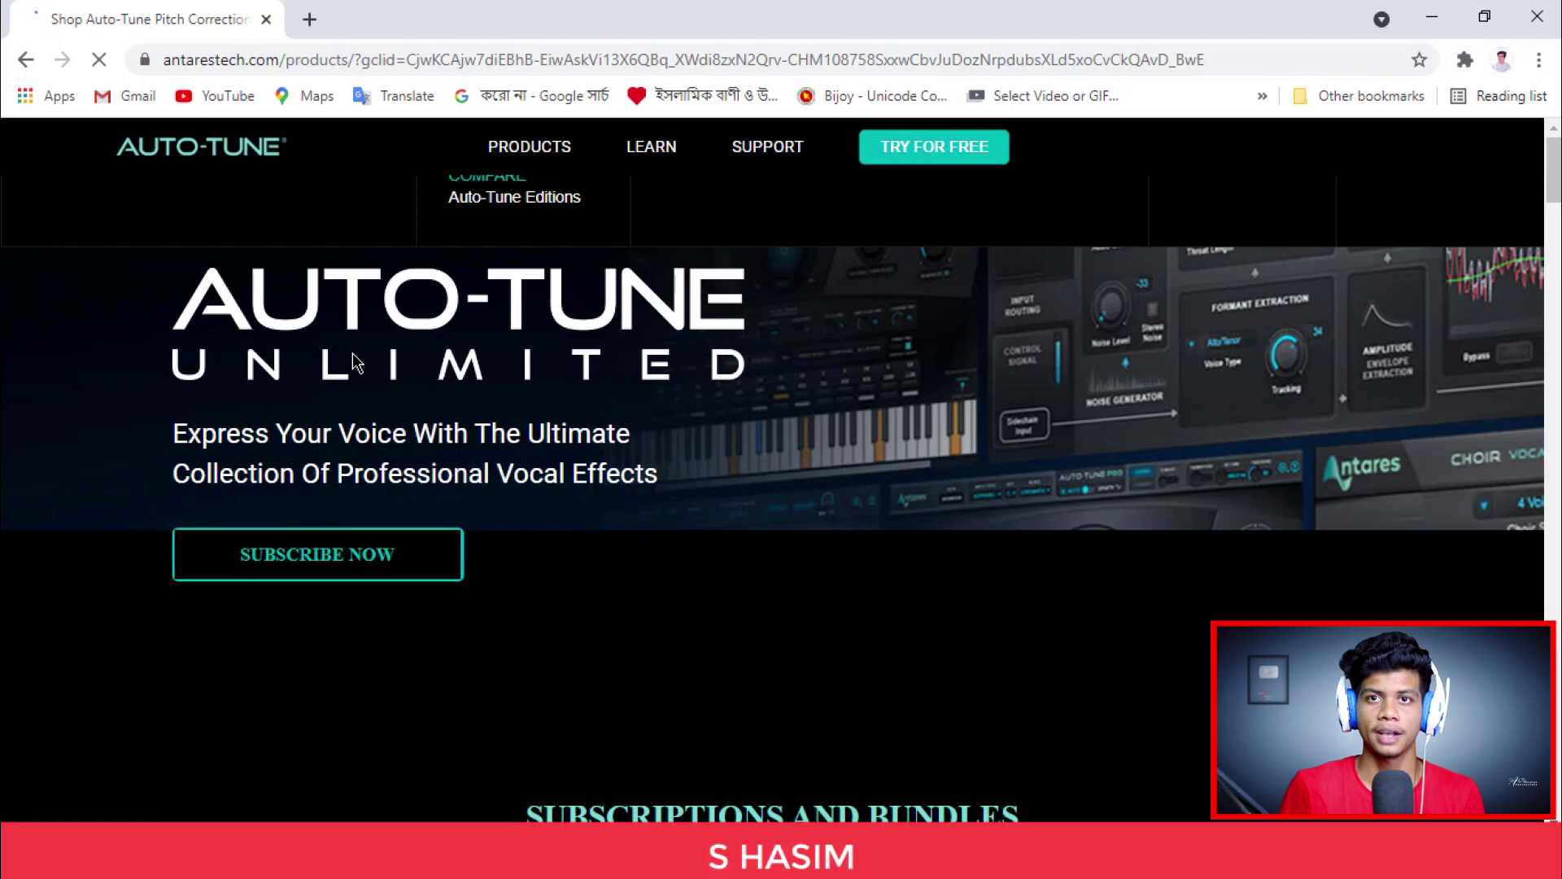
Scroll the Antares products page to the Vocal Studio ($699), Unlimited and Avox 4 ($399) cards
scroll(614, 474, "down", 10)
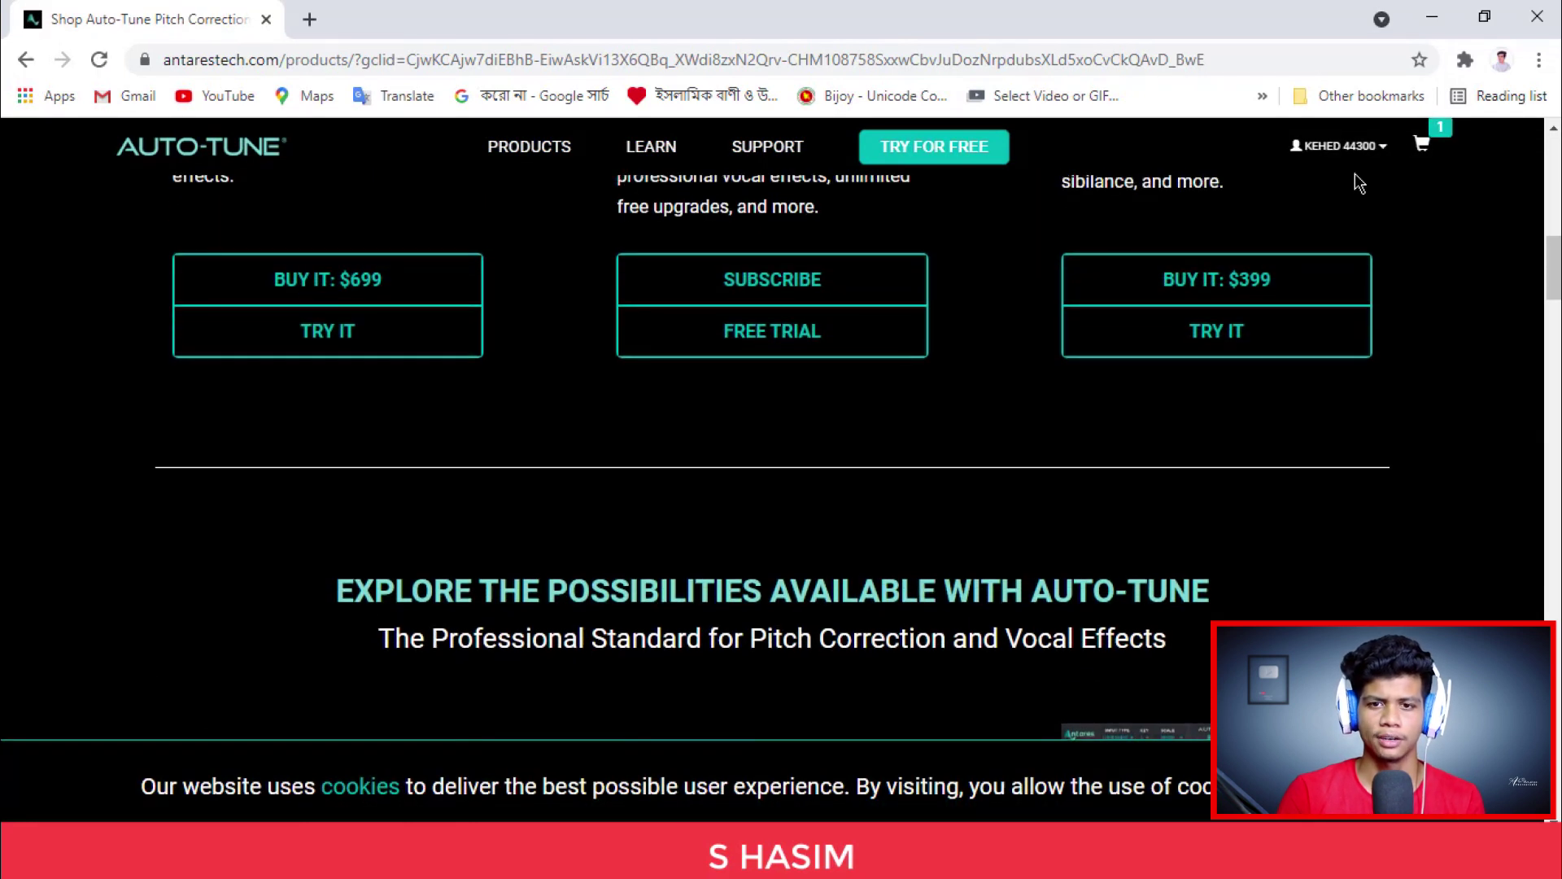
scroll(826, 366, "down", 2)
scroll(826, 366, "up", 3)
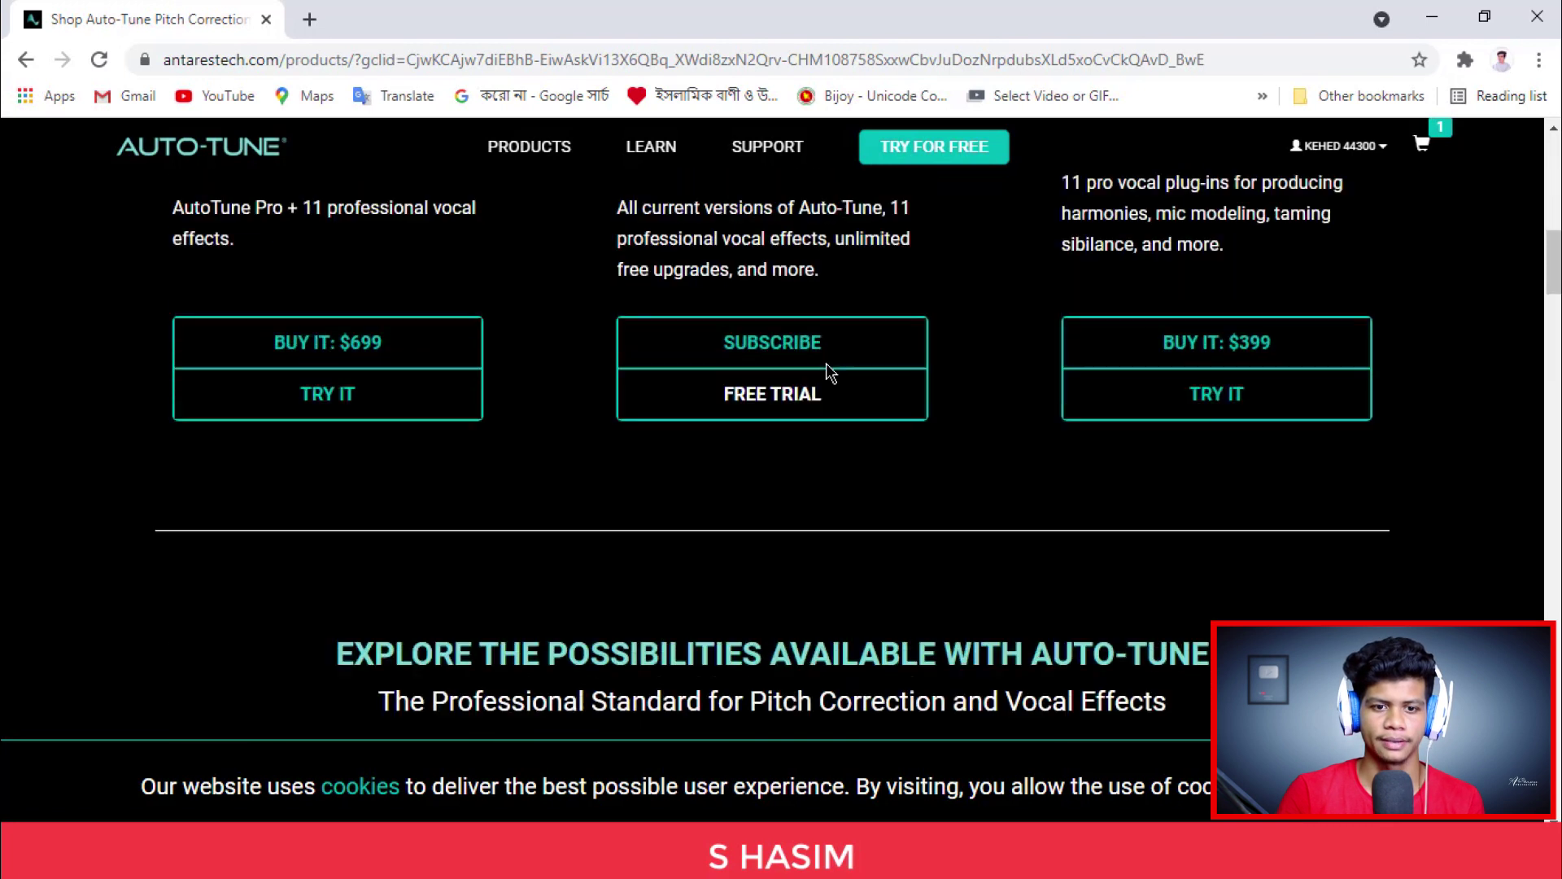
scroll(768, 449, "up", 3)
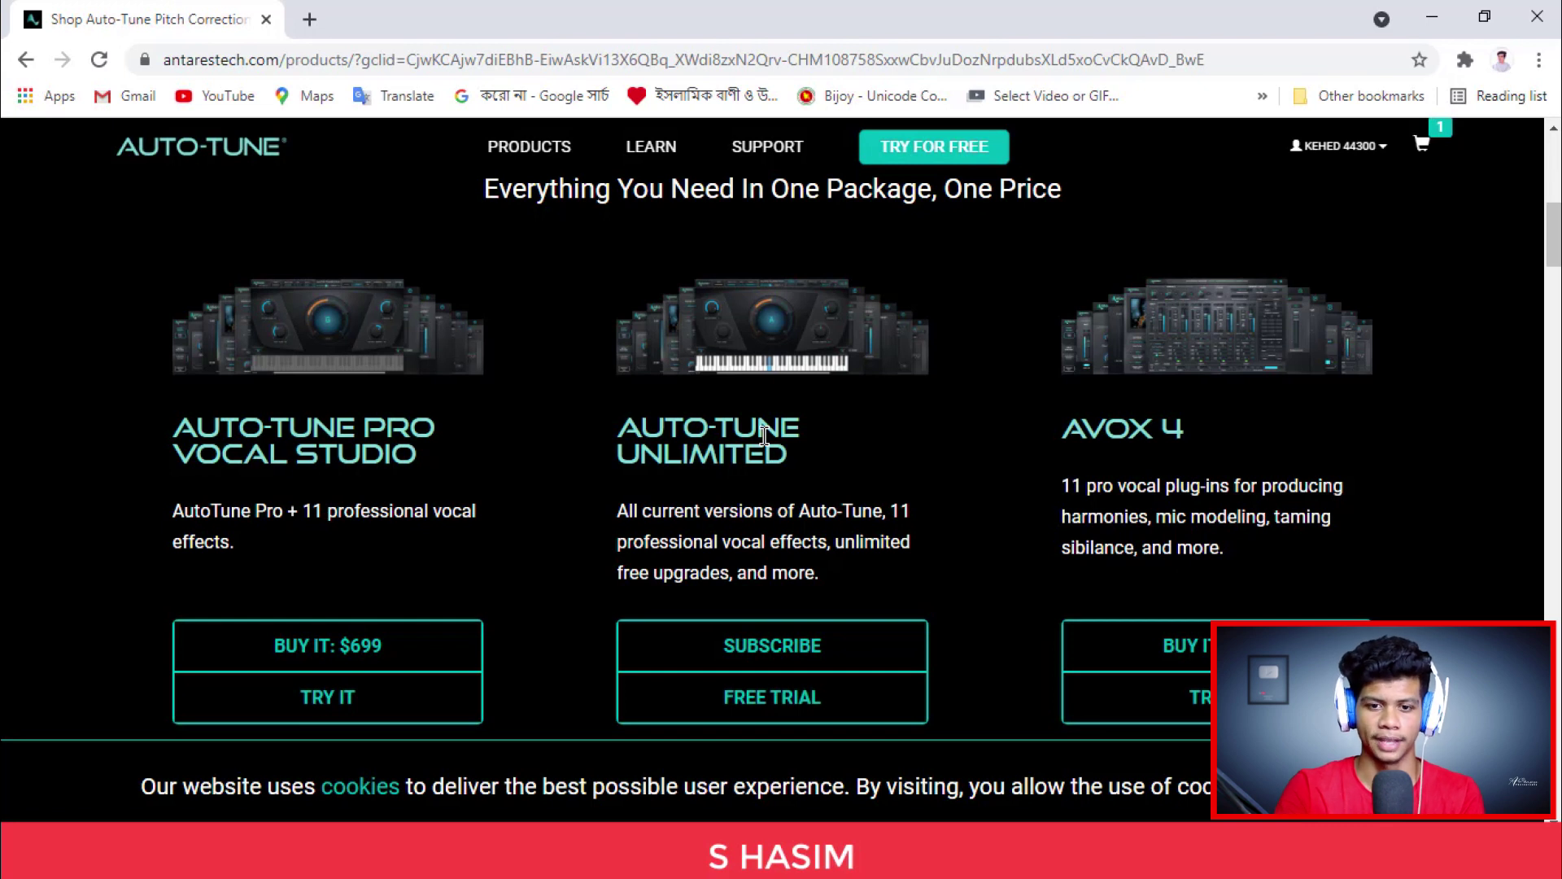
scroll(765, 437, "down", 2)
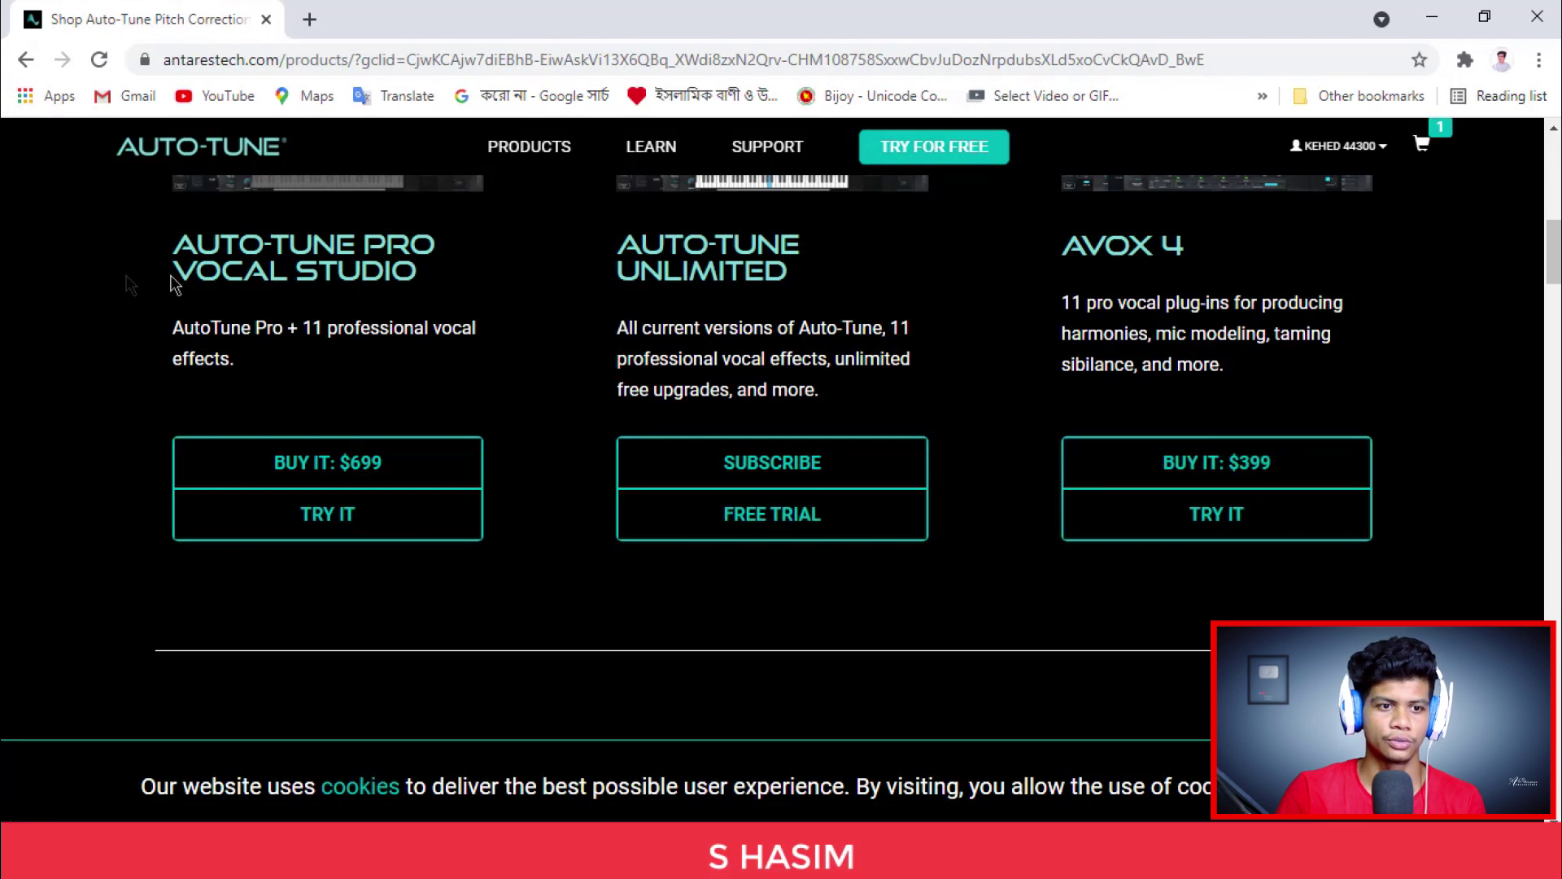
scroll(195, 273, "up", 2)
scroll(326, 407, "down", 1)
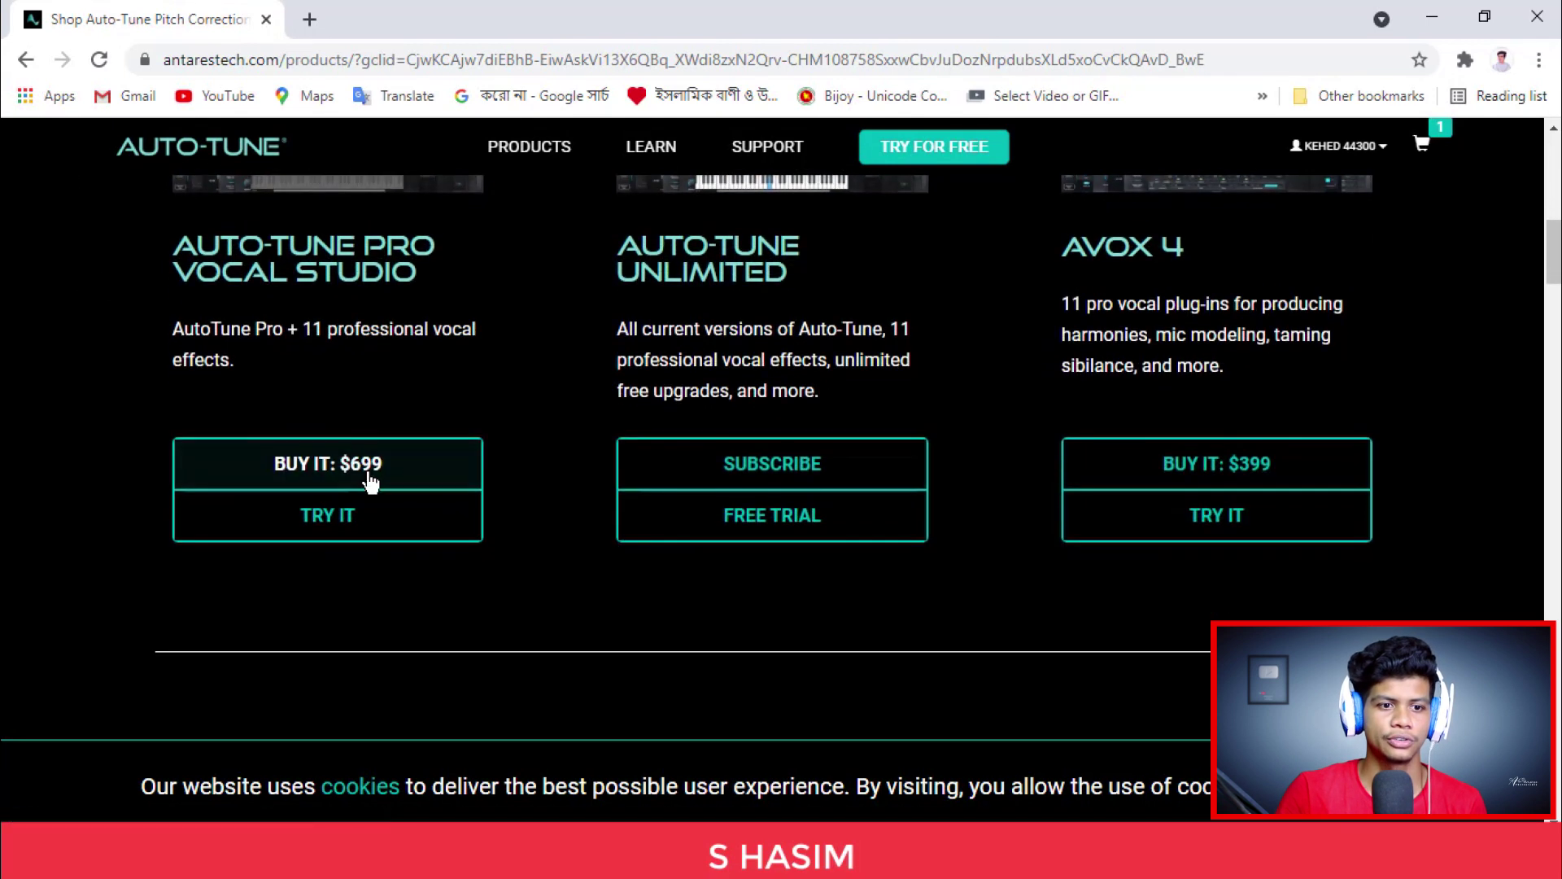